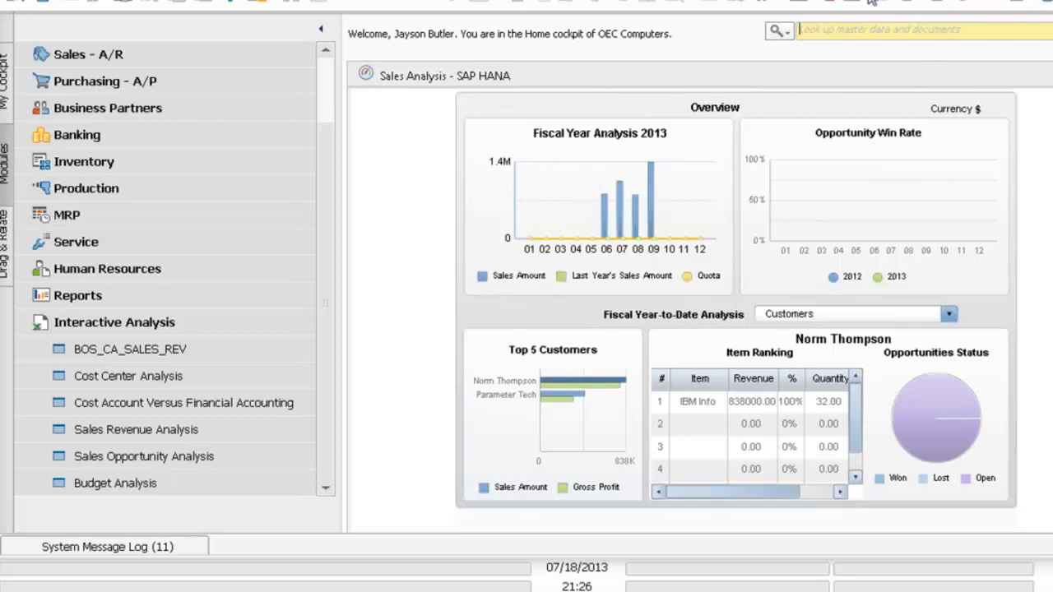
Step: Open the ATP Check for item A00001 - IBM Infoprint 1312 and examine its cumulative ATP quantity chart by date
left_click(911, 6)
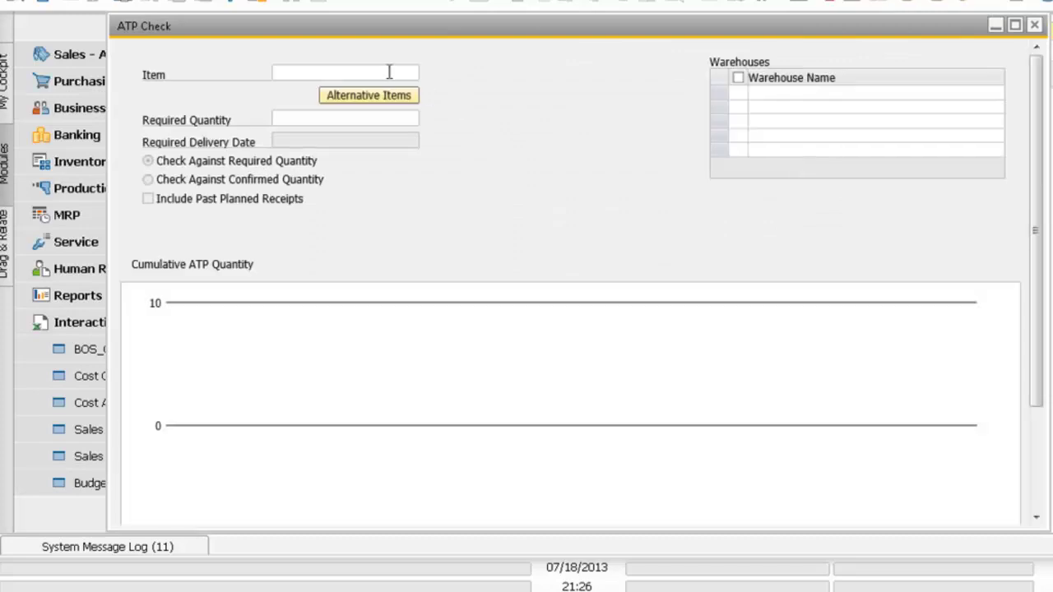
left_click(384, 72)
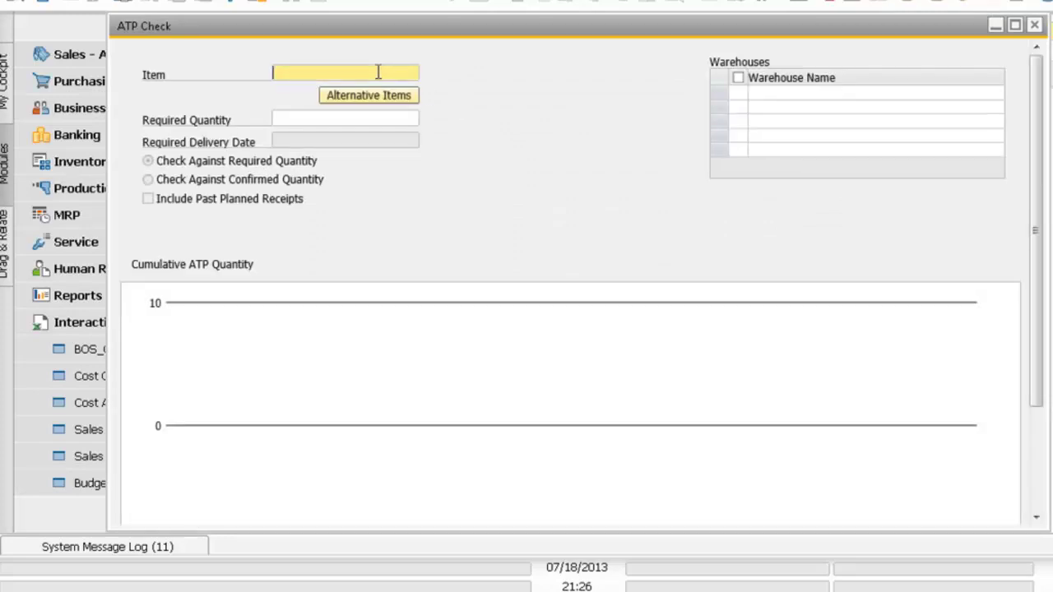
type("a00")
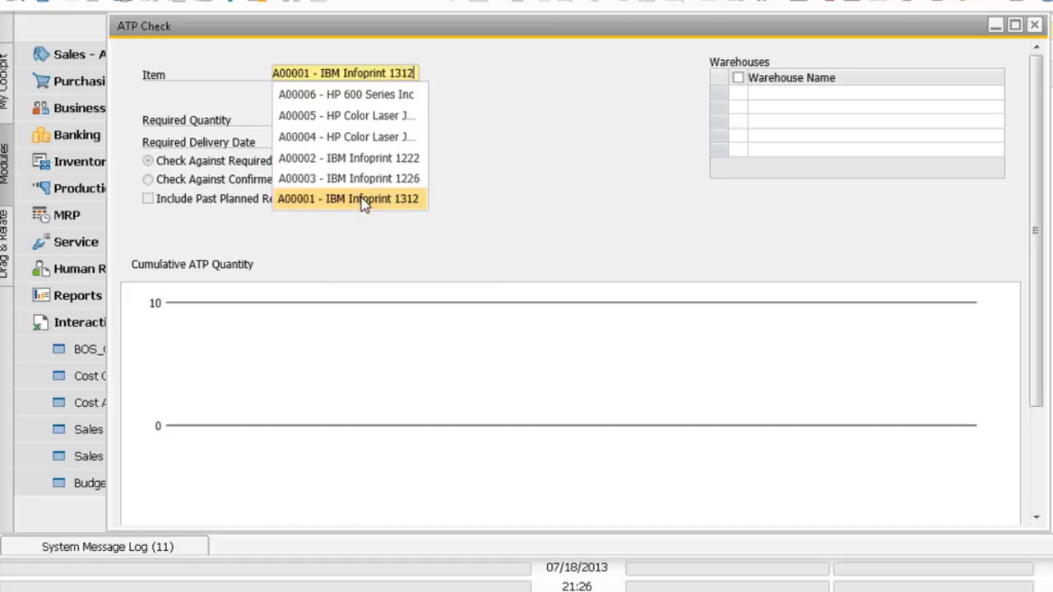
left_click(362, 200)
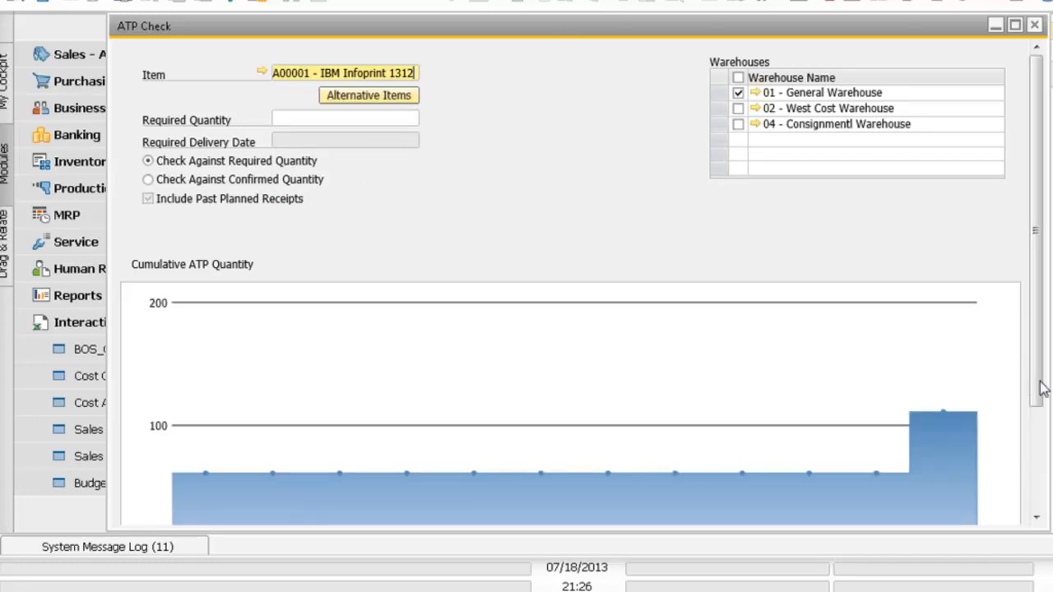
left_click_drag(1039, 382, 1037, 426)
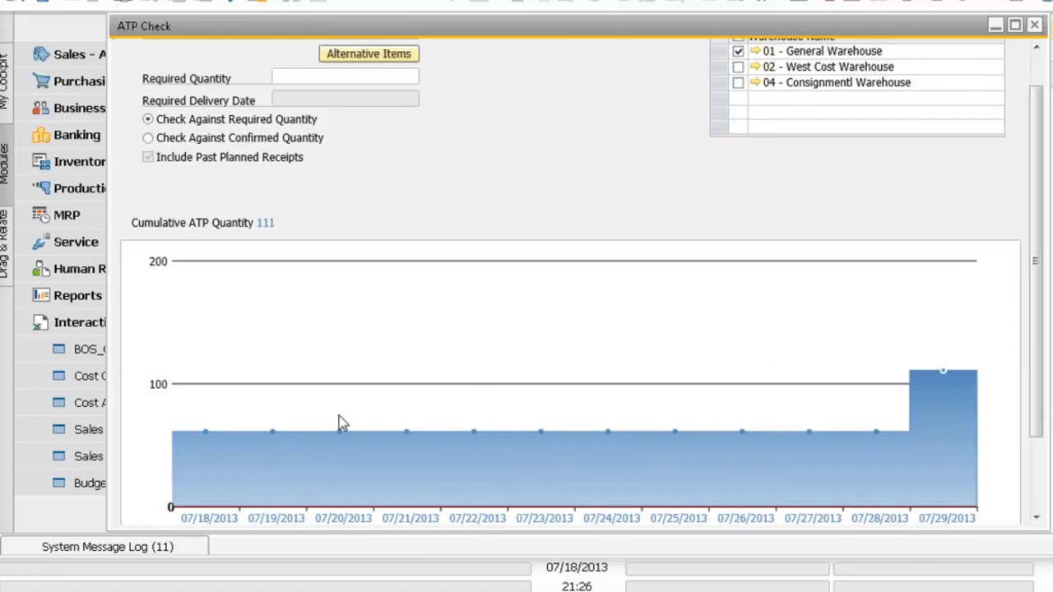
mouse_move(333, 457)
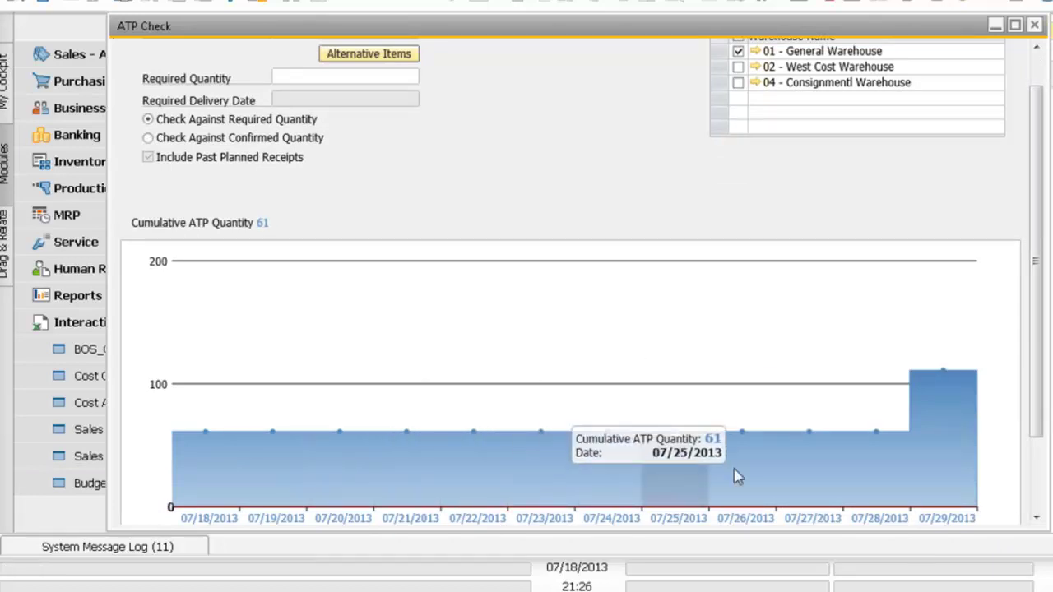
left_click_drag(1038, 380, 1038, 347)
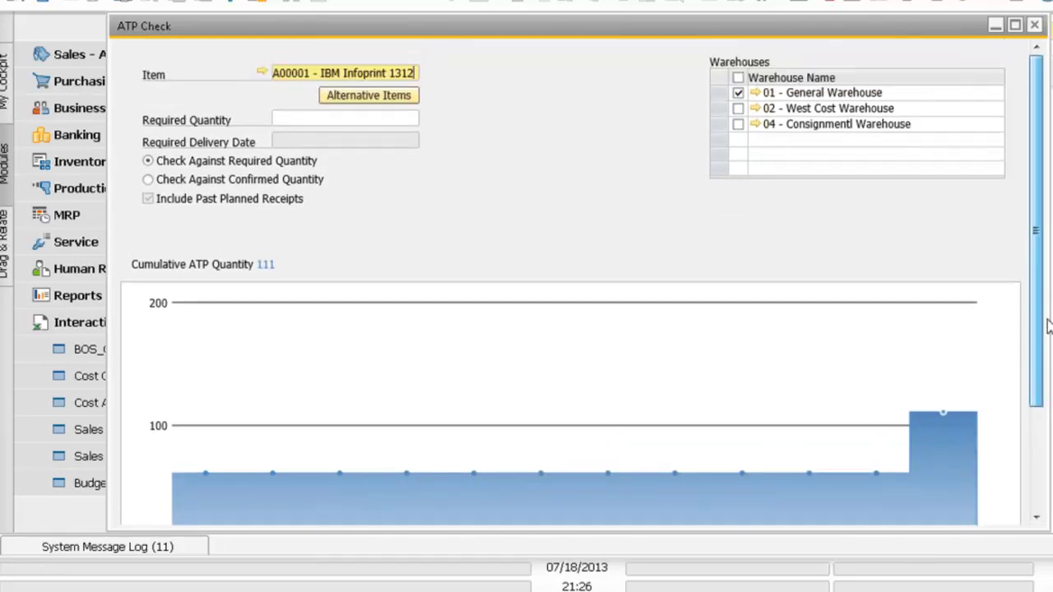
Step: Check the item's availability against a required quantity of 90, inspect the chart, and close the ATP Check
left_click(404, 121)
type("90")
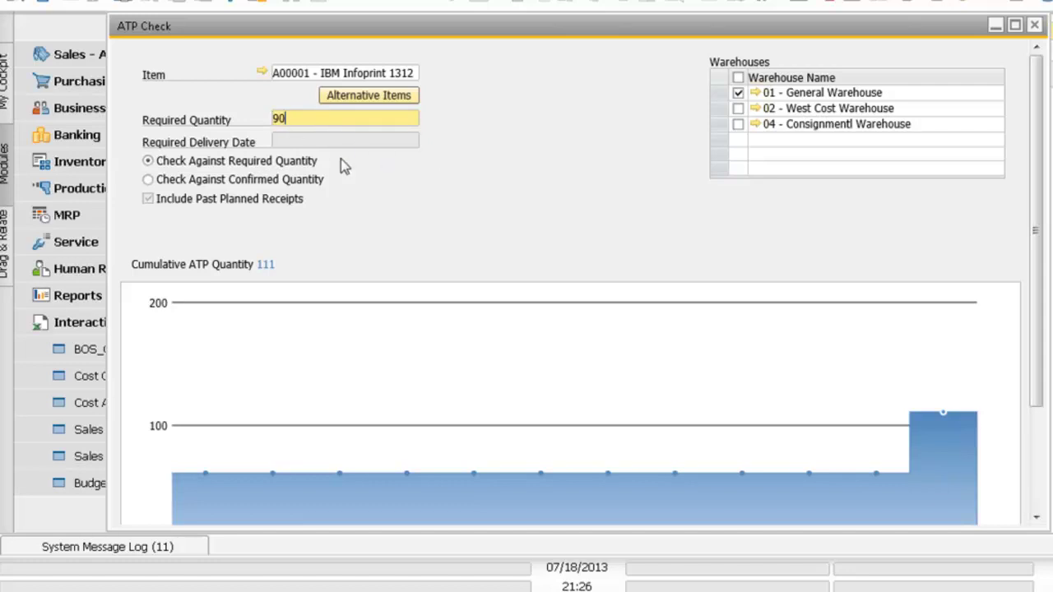
left_click_drag(1038, 375, 1036, 404)
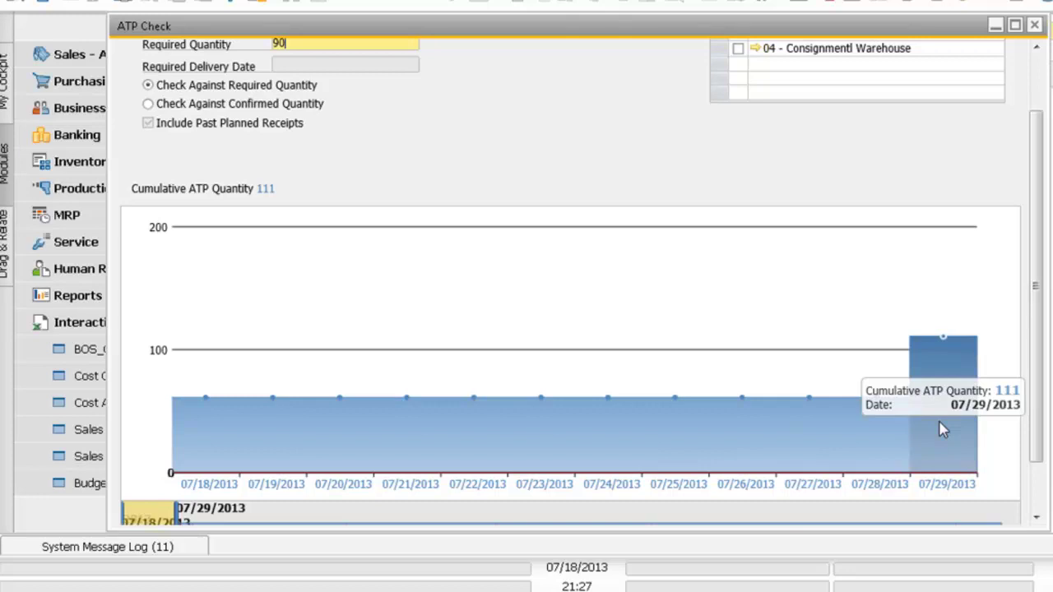
left_click(740, 427)
mouse_move(752, 415)
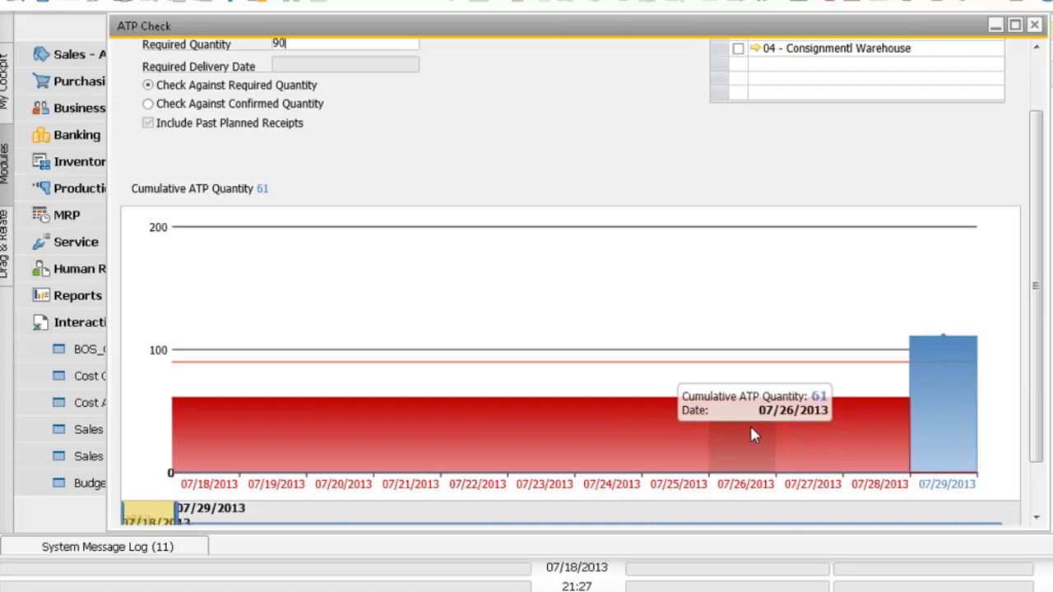
left_click(1034, 25)
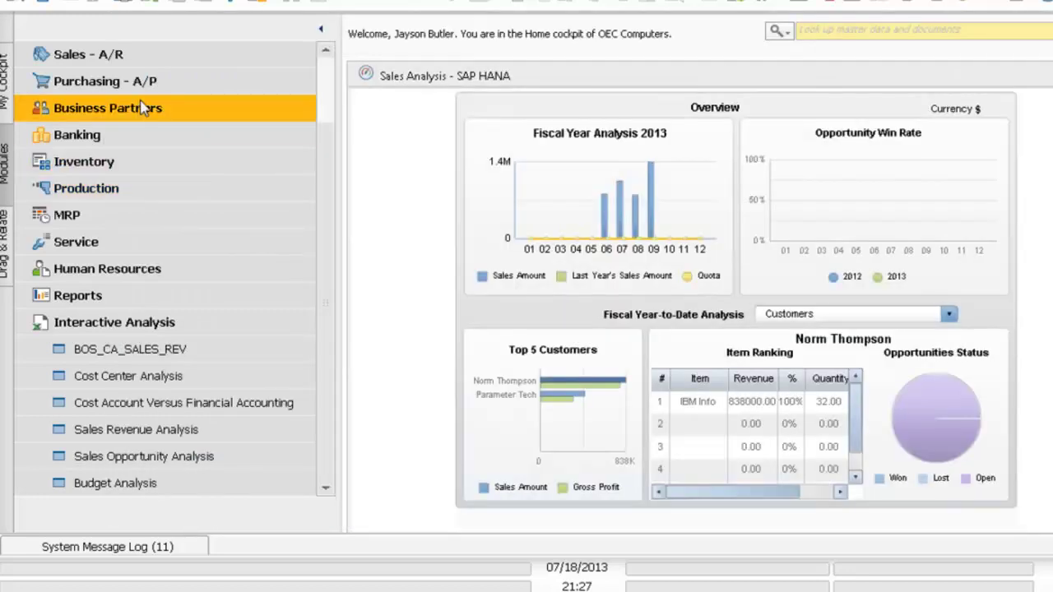
Step: Look up the business partner master data record by searching for the name SG*
left_click(140, 108)
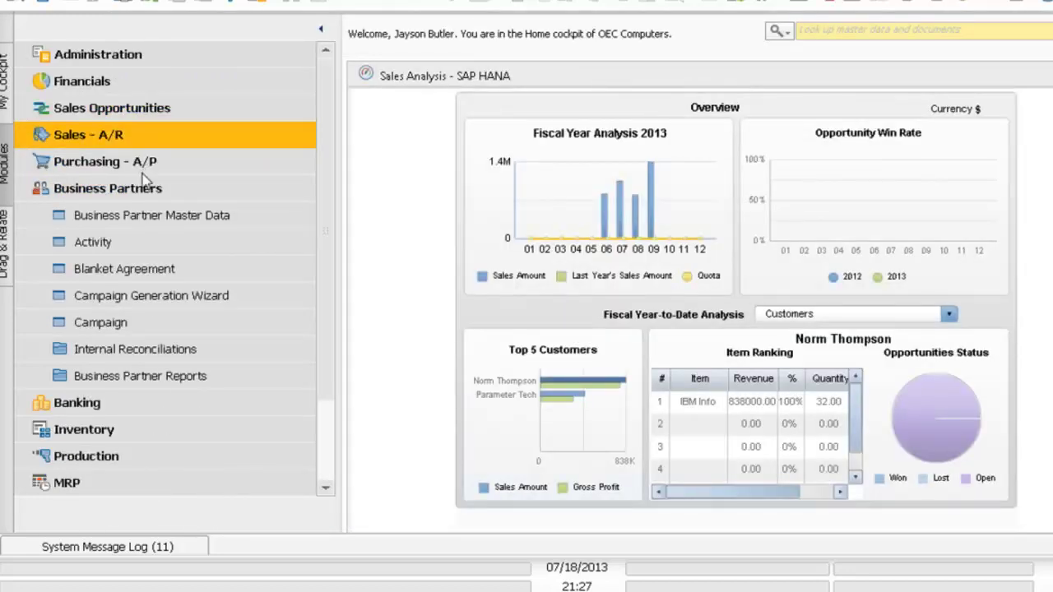
left_click(129, 215)
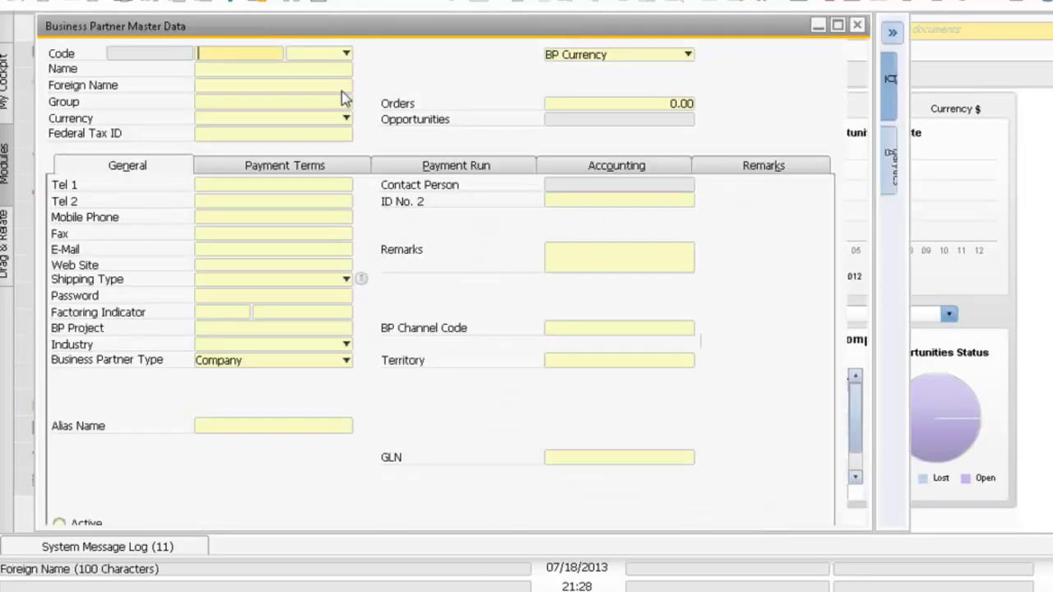
left_click(289, 71)
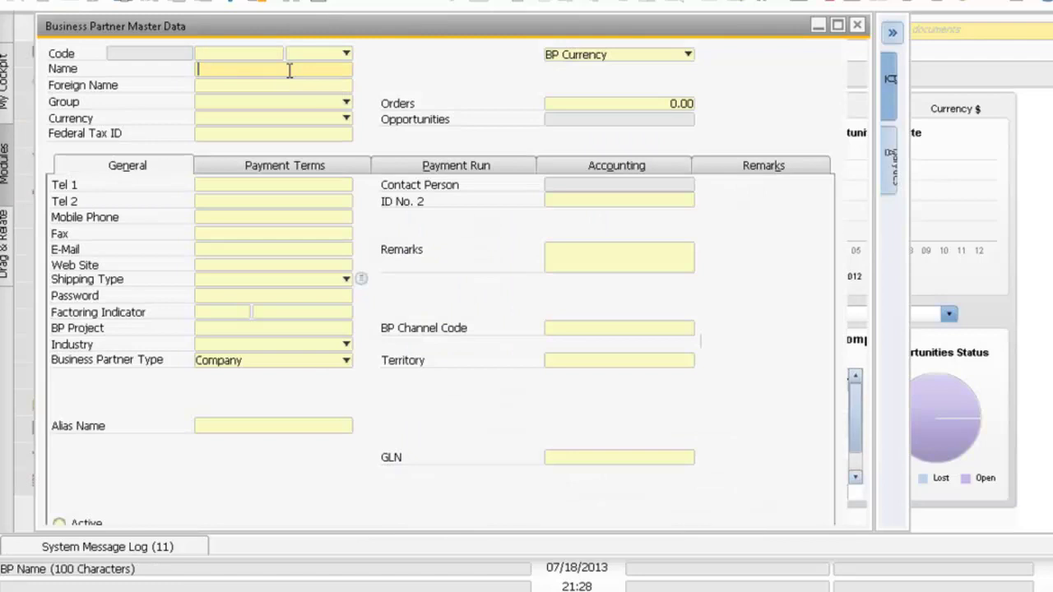
type("SG*")
key("Return")
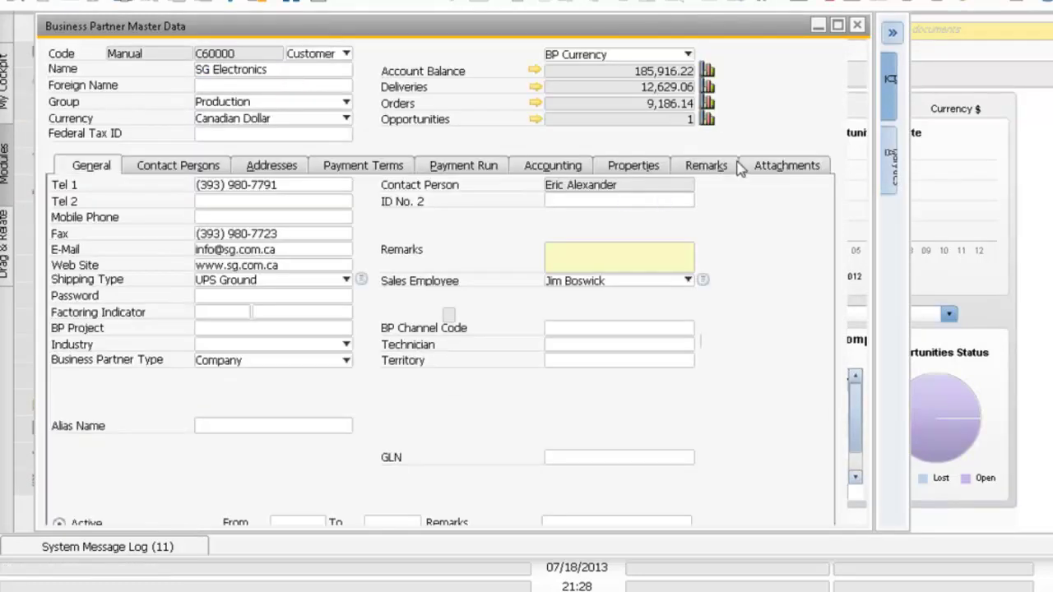
Step: Review the Sales by Salesperson, Top 10 Items and TOP 5 Customer analytics for SG Electronics, and close the master data record
left_click(887, 168)
left_click(891, 169)
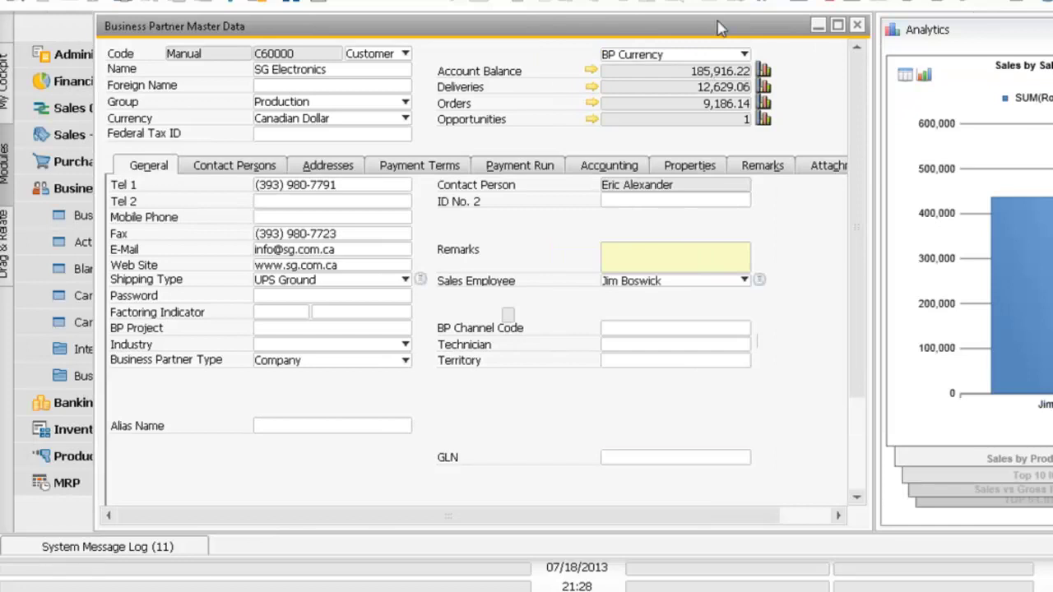
left_click_drag(713, 31, 678, 23)
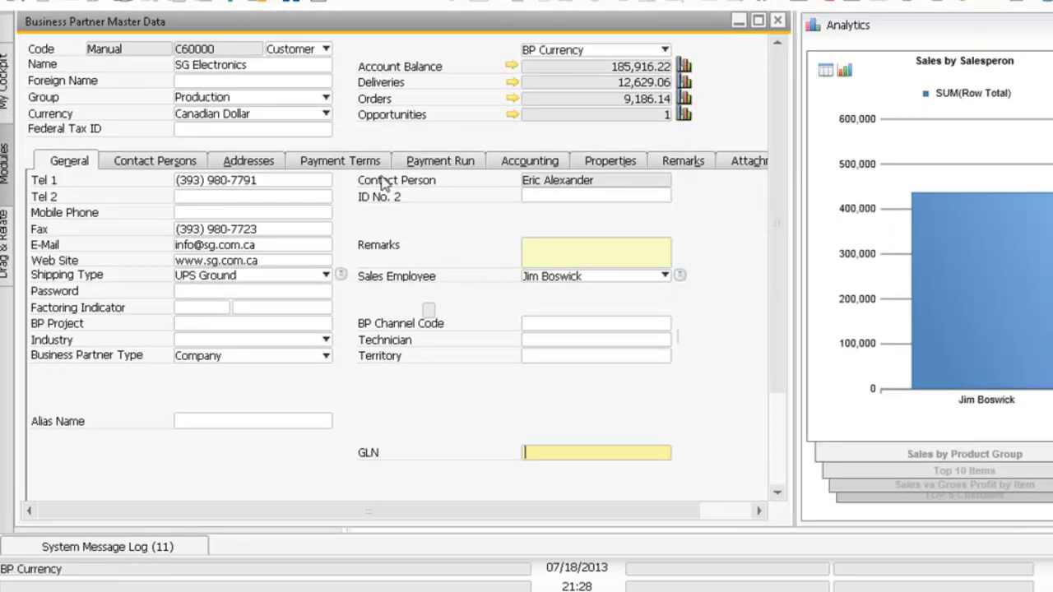
mouse_move(954, 238)
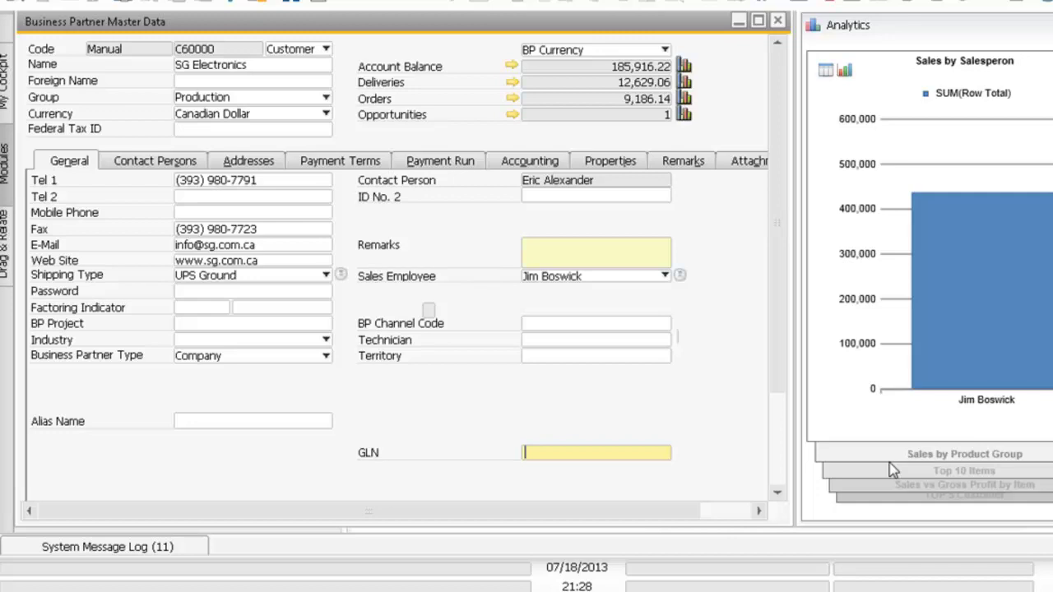
left_click(964, 473)
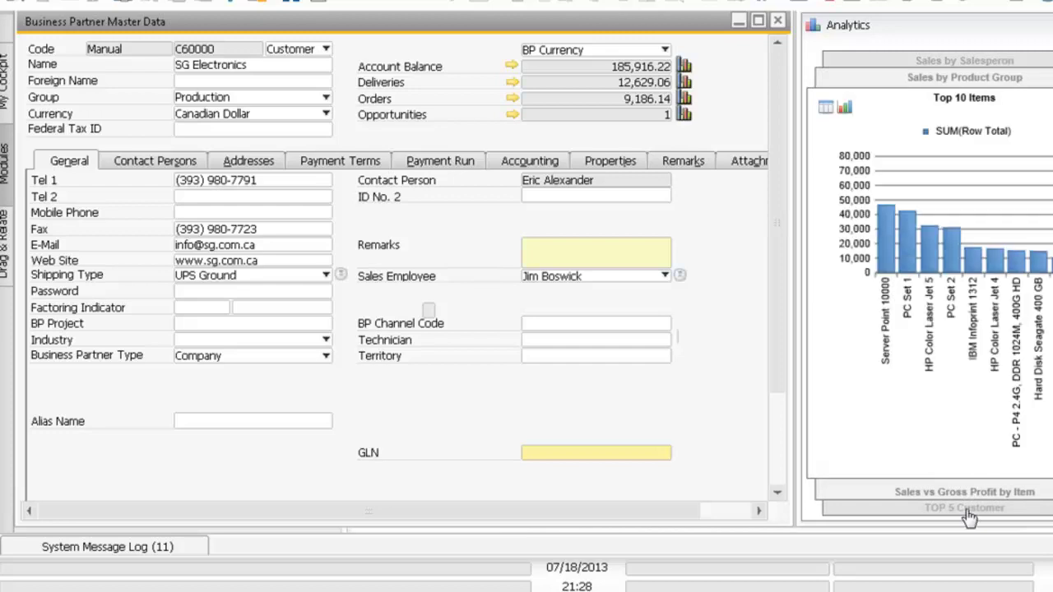
left_click(966, 509)
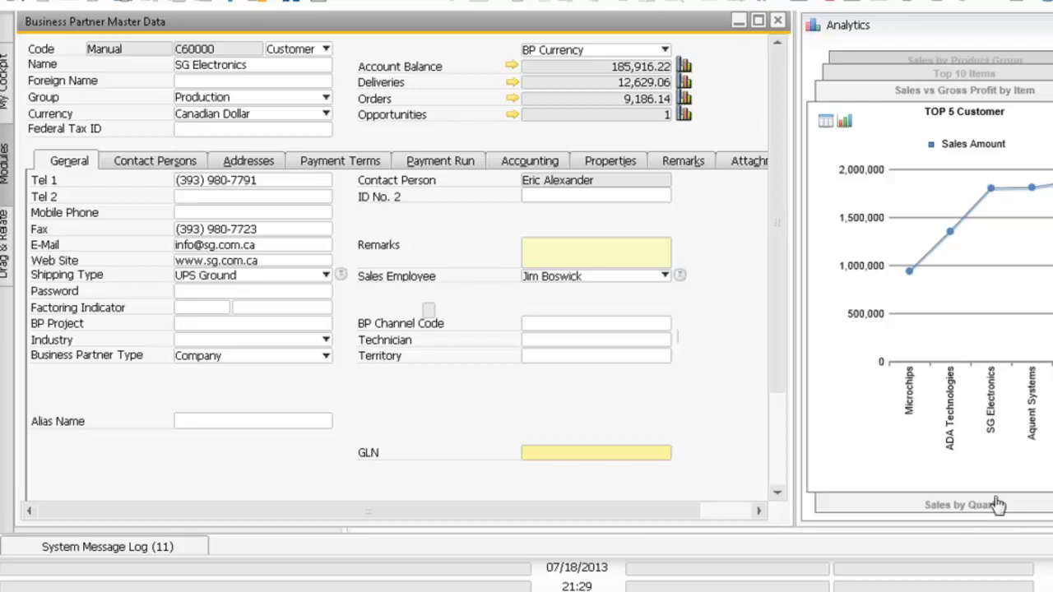
left_click(777, 21)
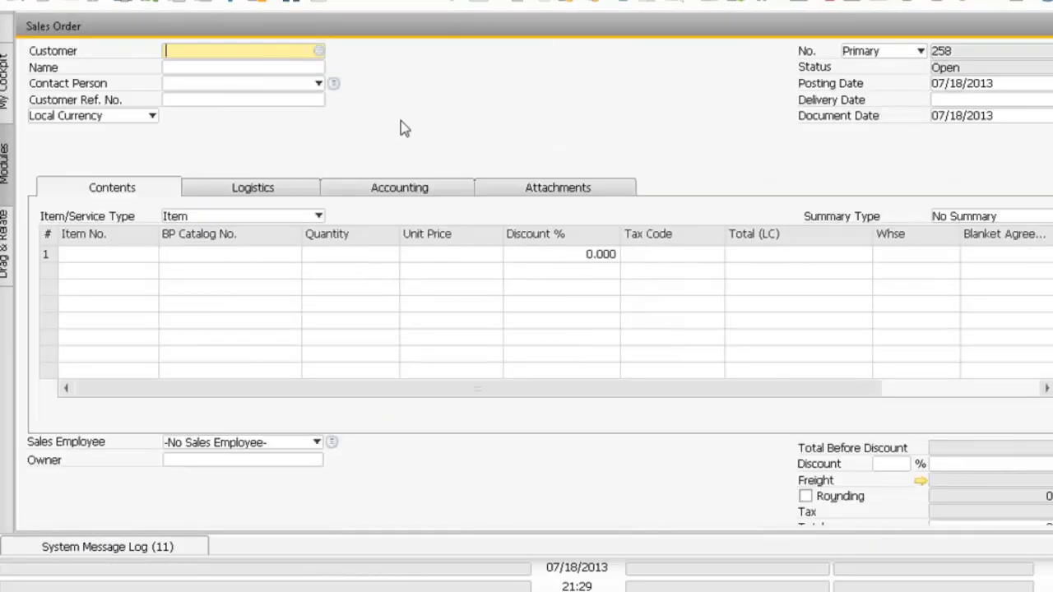
Step: Choose SG Electronics from the business partner list as the sales order's customer
key("Tab")
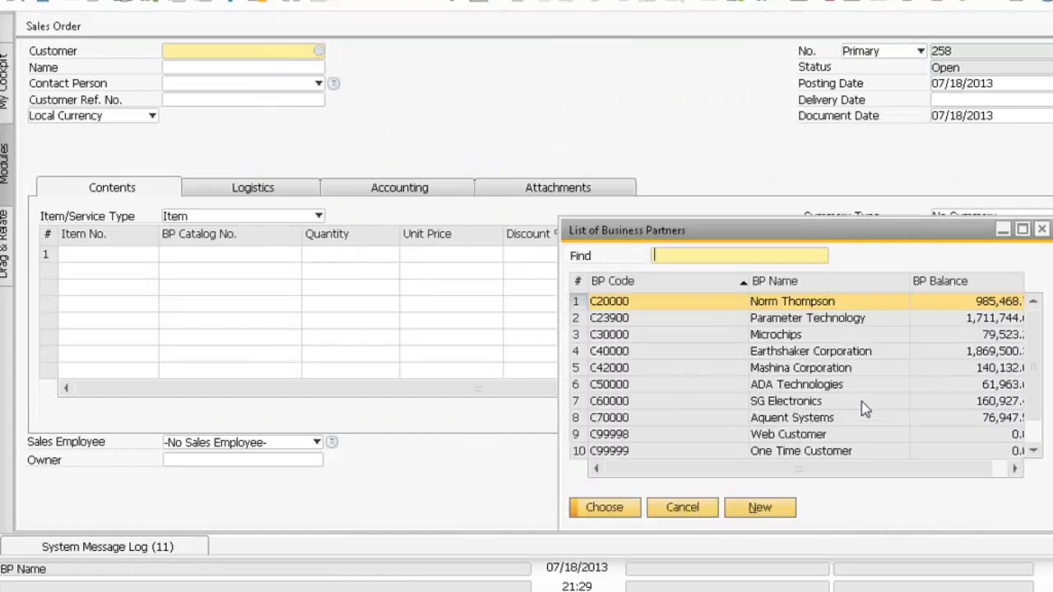
left_click(814, 402)
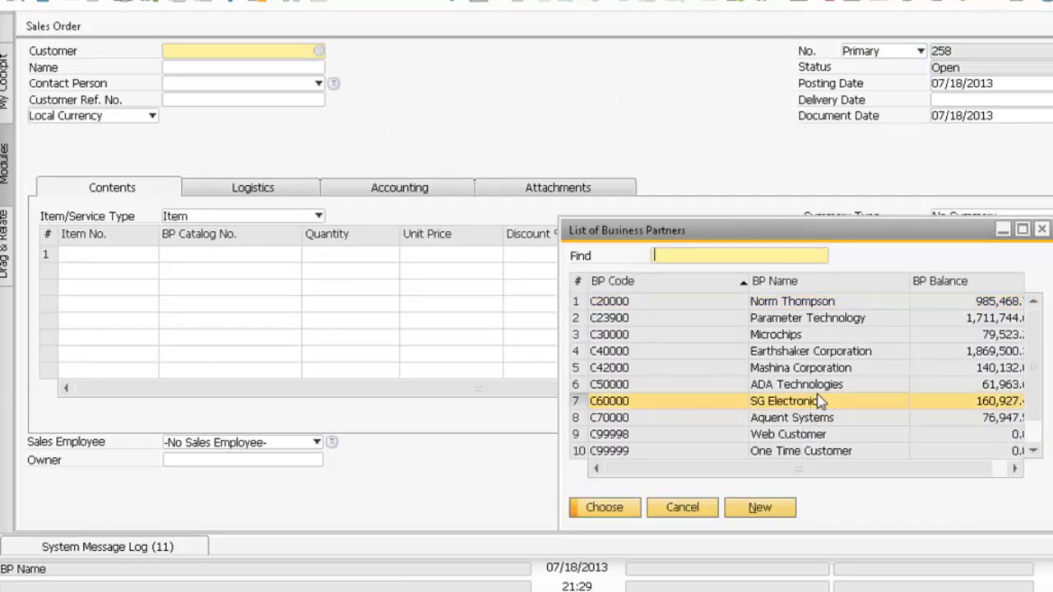
key("Return")
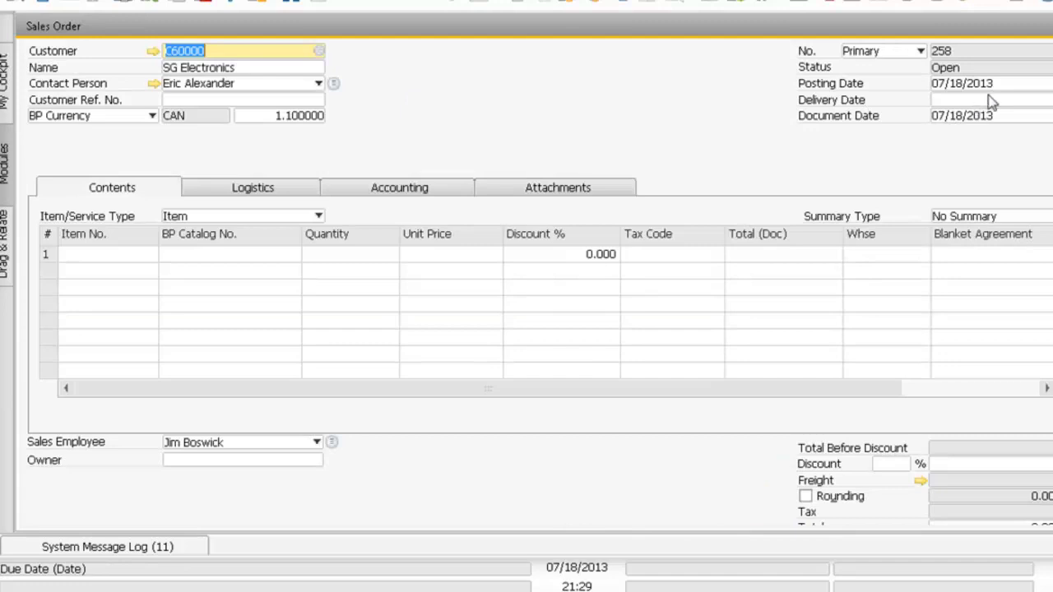
Step: Set the sales order's posting date to 07/17/2013 and its delivery date to 07/26/2013
left_click(1024, 85)
left_click(960, 85)
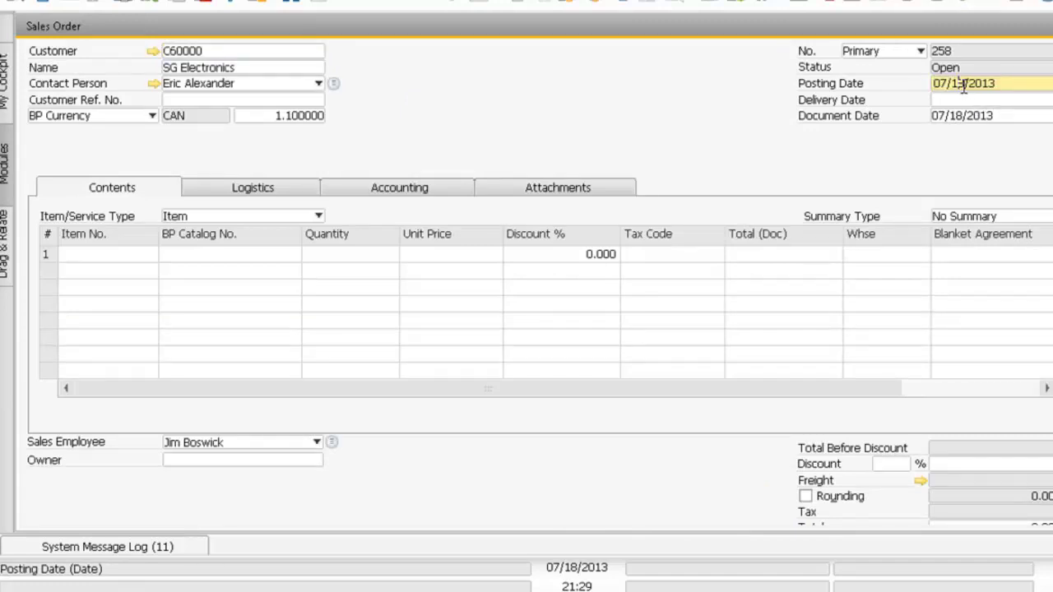
key("Delete")
type("7")
key("Tab")
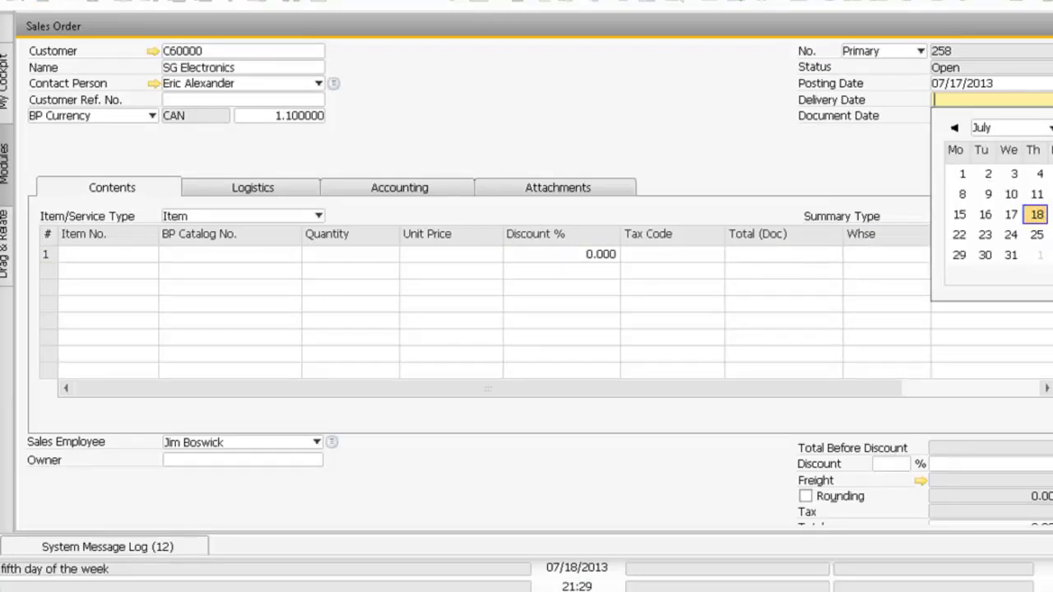
left_click(1052, 235)
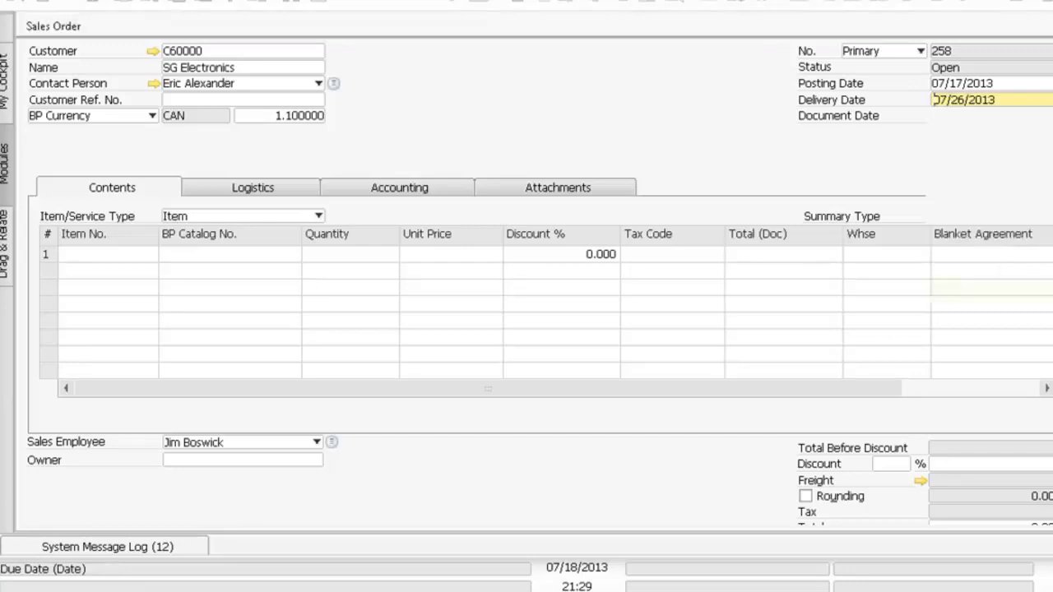
Step: Add item A00001 (IBM Infoprint 1312) to the first order line with a quantity of 90
left_click(133, 256)
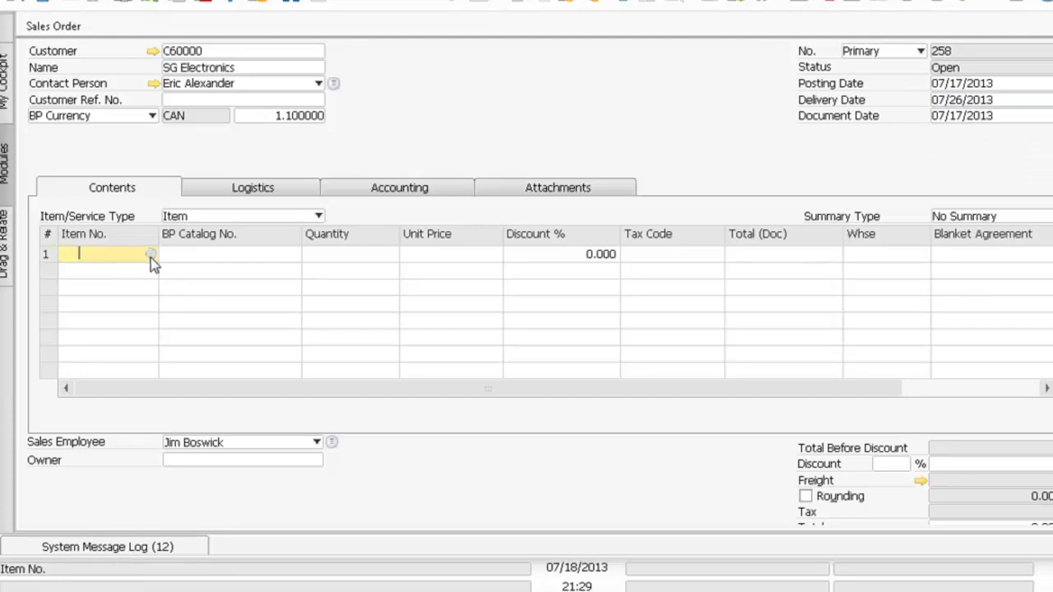
left_click(151, 256)
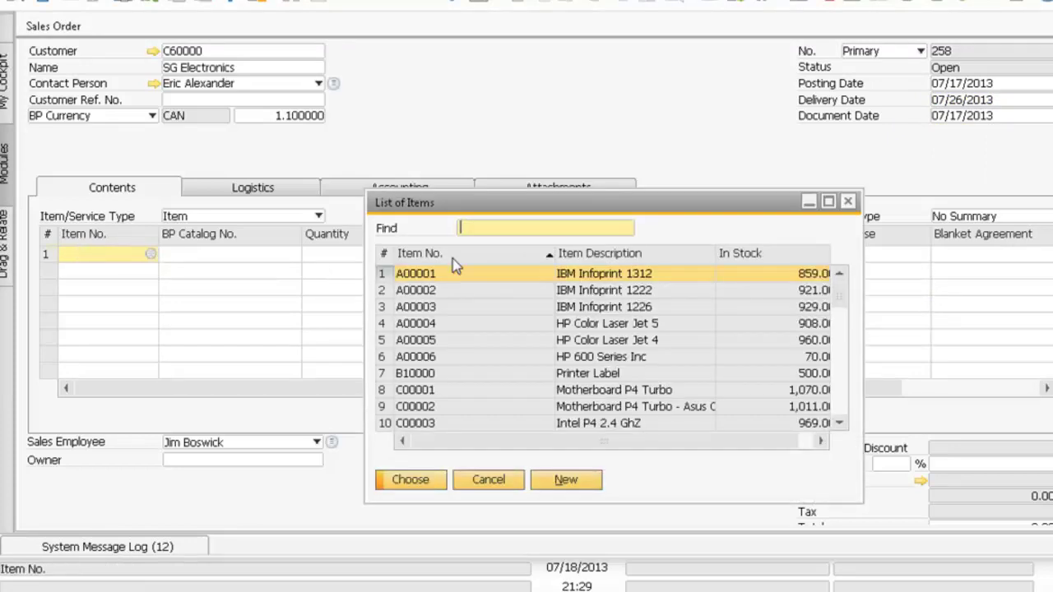
double_click(449, 275)
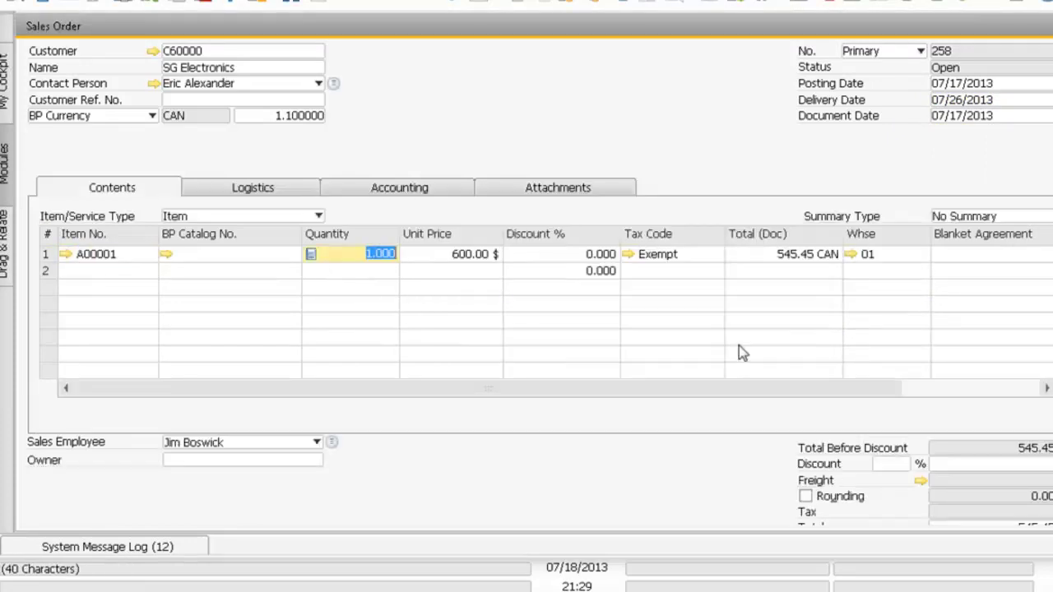
type("90.000")
key("Tab")
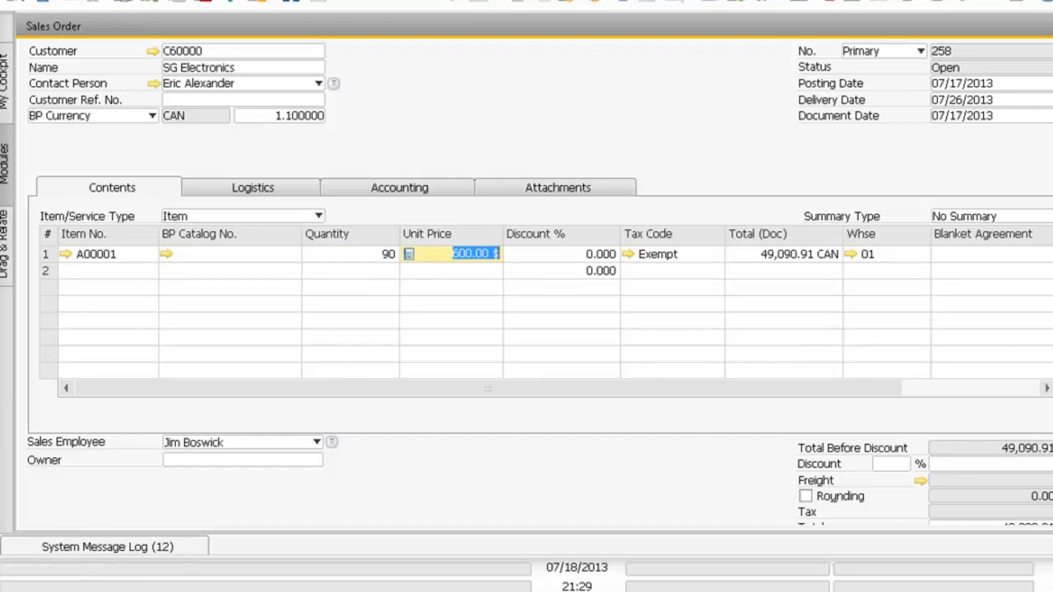
Step: Try to add the sales order, accepting the posting date confirmation
scroll(837, 346, "down", 1)
scroll(360, 493, "down", 2)
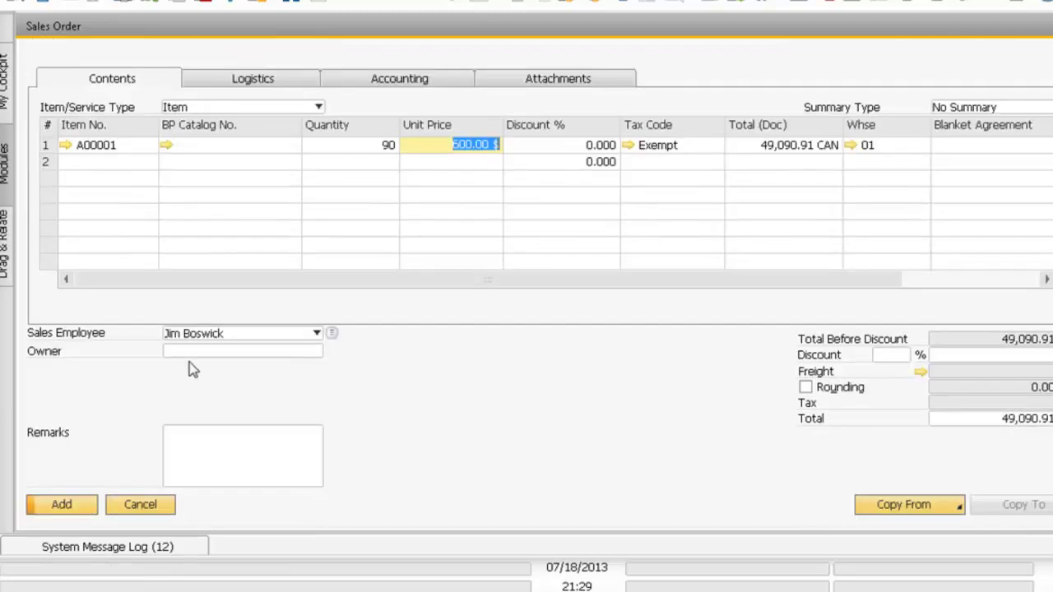
left_click(76, 505)
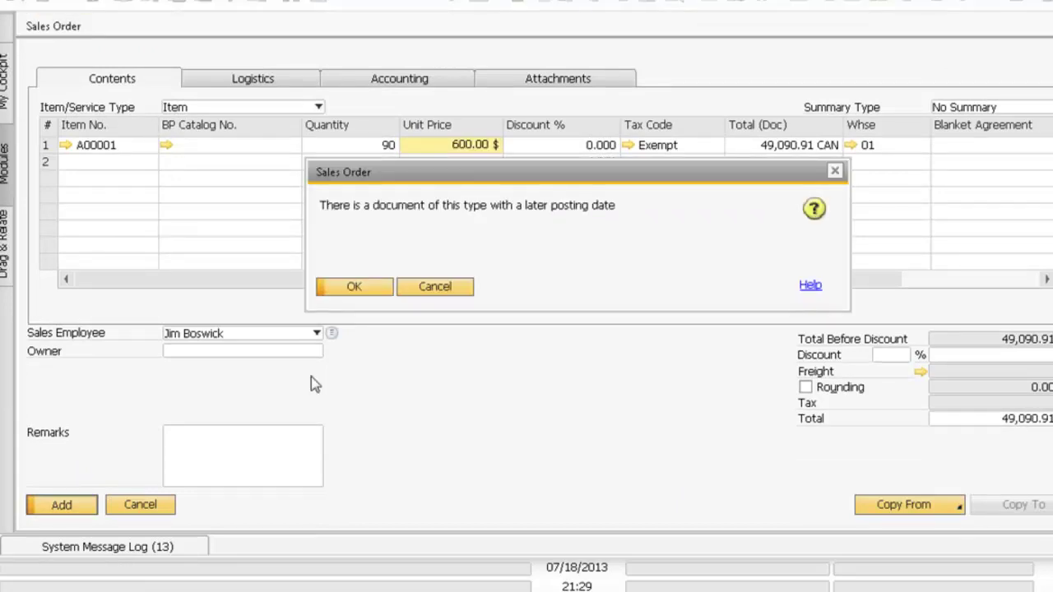
left_click(352, 288)
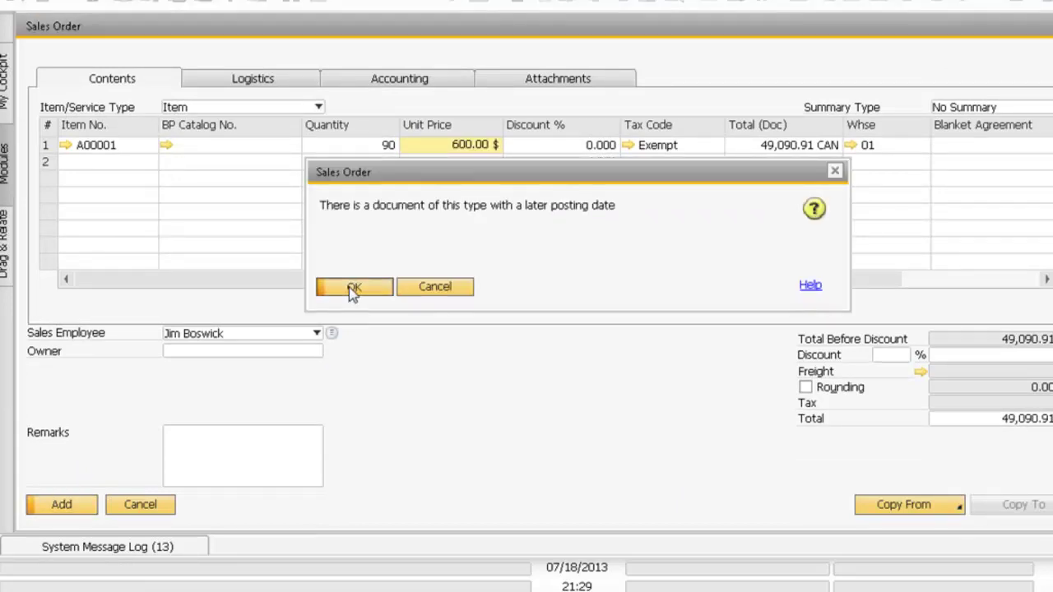
Step: Review the available-to-promise inventory status of A00001 from the first order line's delivery schedule details, through the latest purchase orders, and close it
right_click(49, 152)
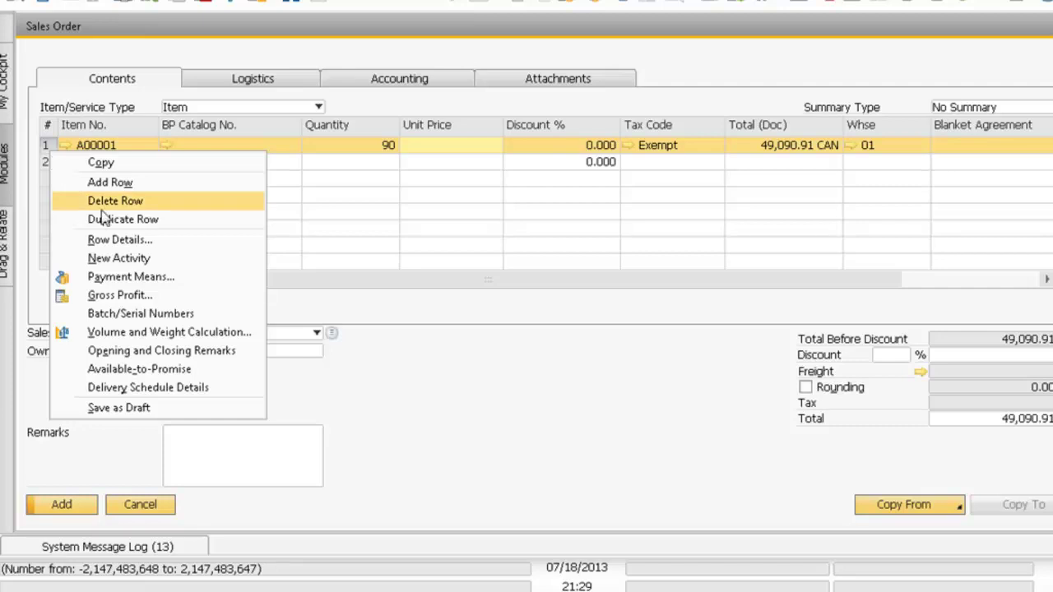
left_click(160, 388)
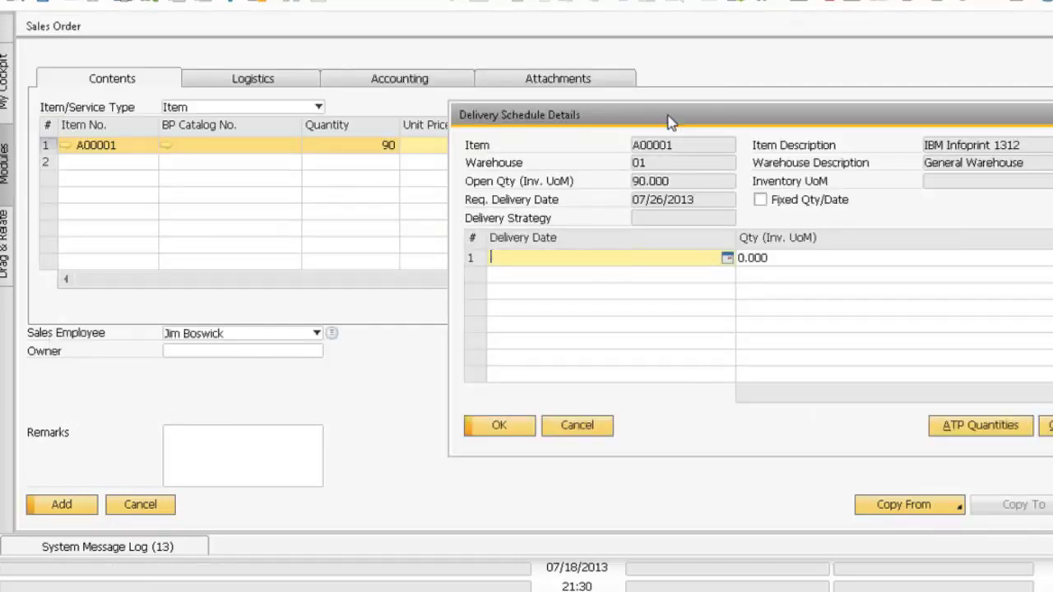
left_click_drag(667, 123, 347, 123)
left_click(650, 429)
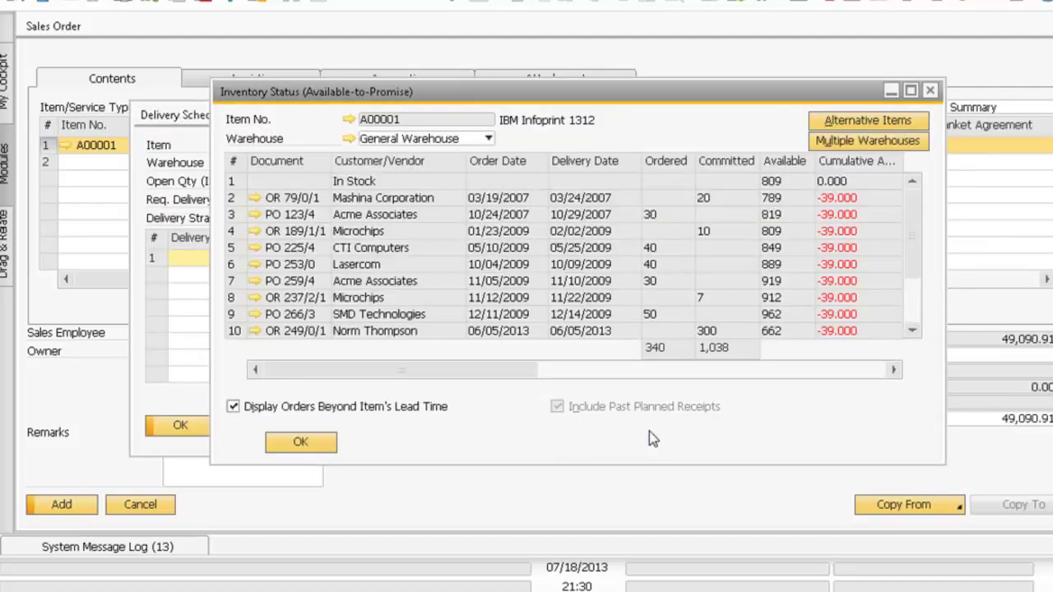
left_click_drag(910, 260, 905, 329)
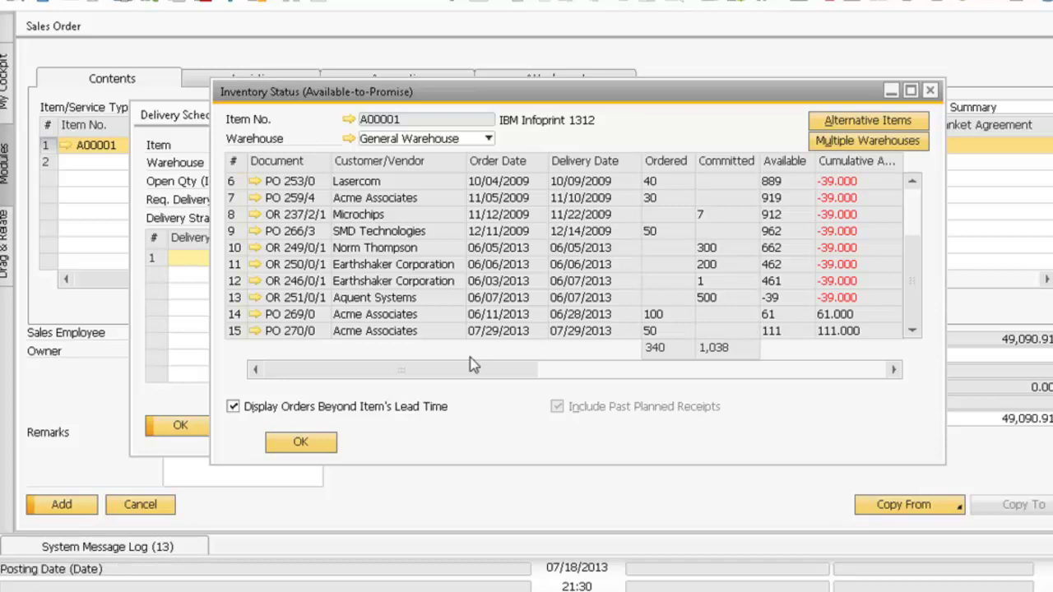
left_click(301, 443)
left_click(251, 425)
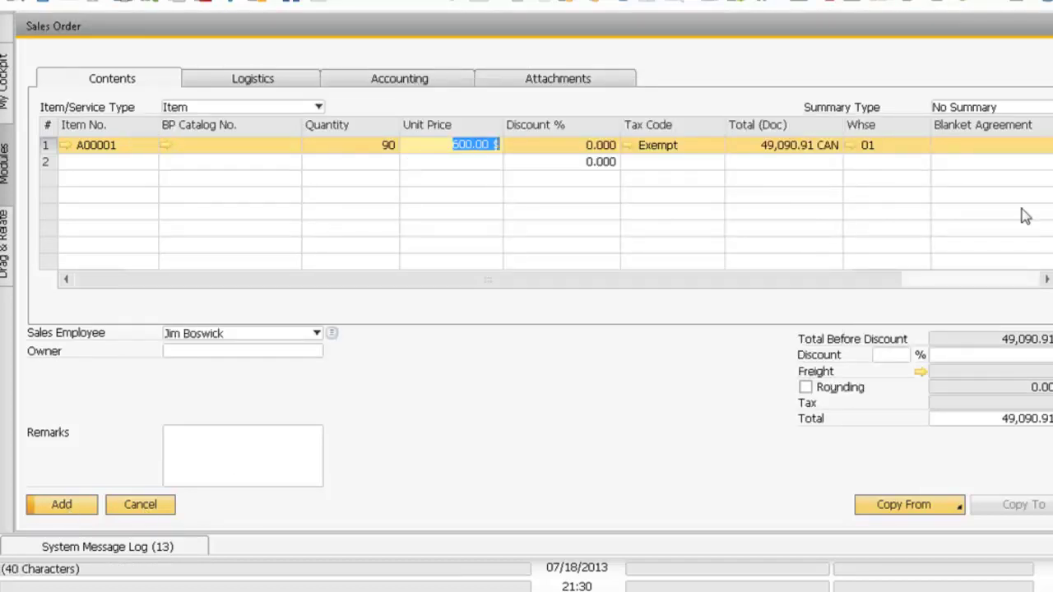
Step: Check availability in the delivery schedule details of the 90-unit A00001 line, and leave the schedule without saving
scroll(378, 253, "up", 3)
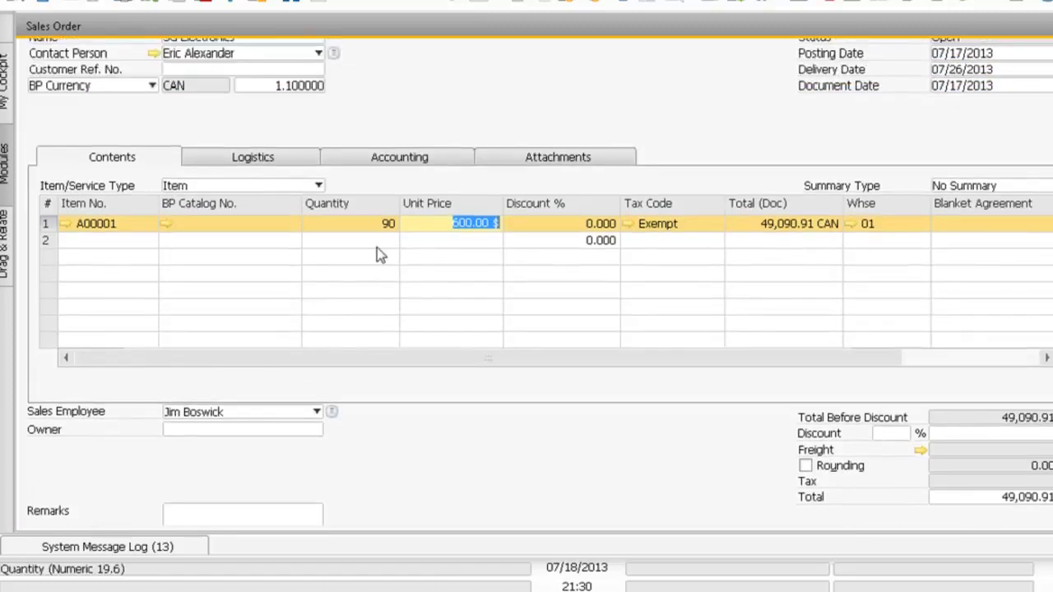
left_click(353, 223)
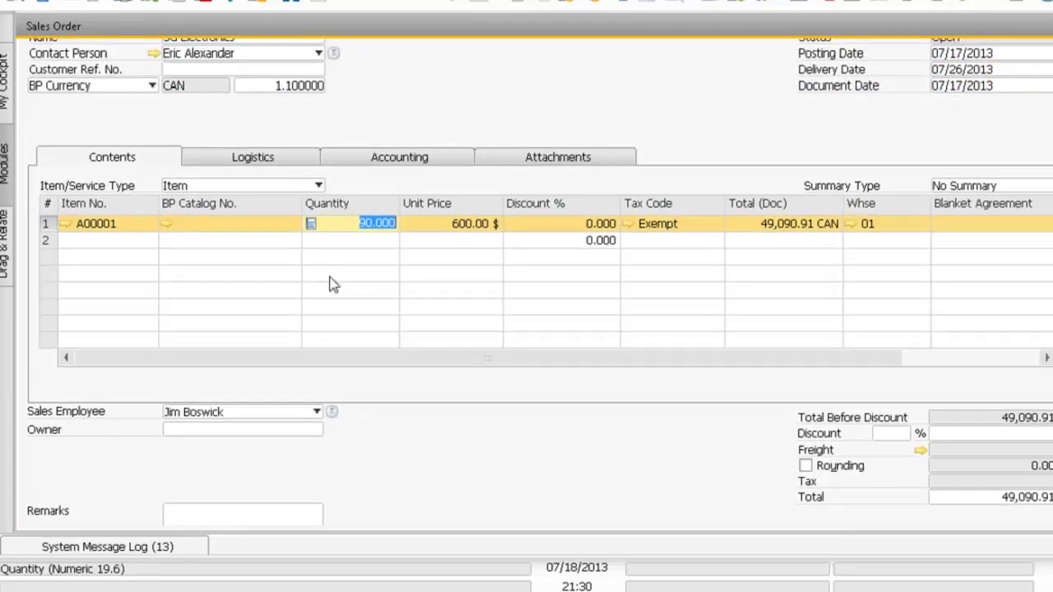
left_click(345, 224)
left_click_drag(349, 223, 390, 224)
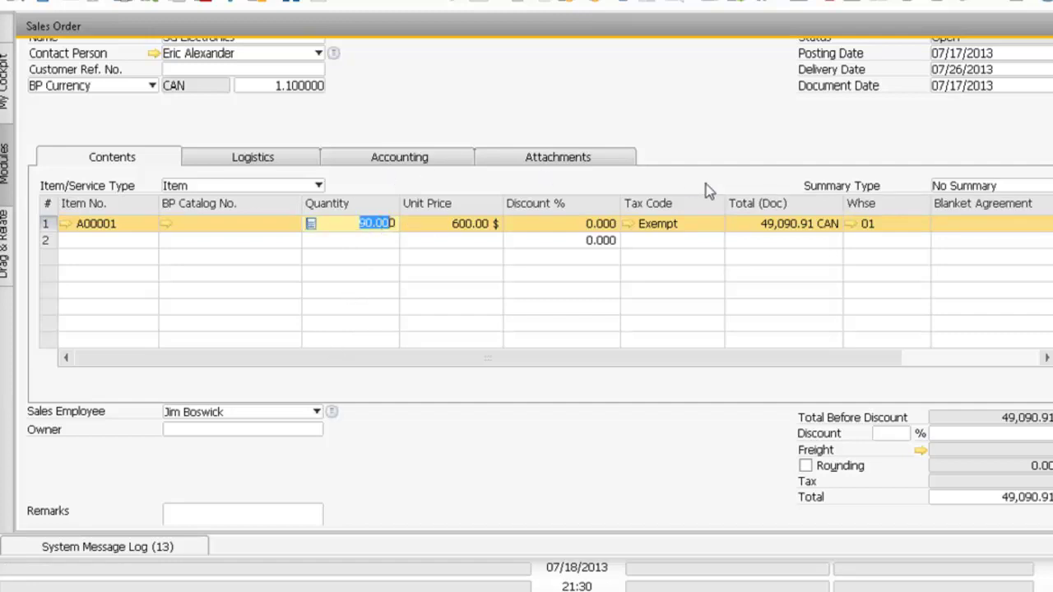
right_click(55, 223)
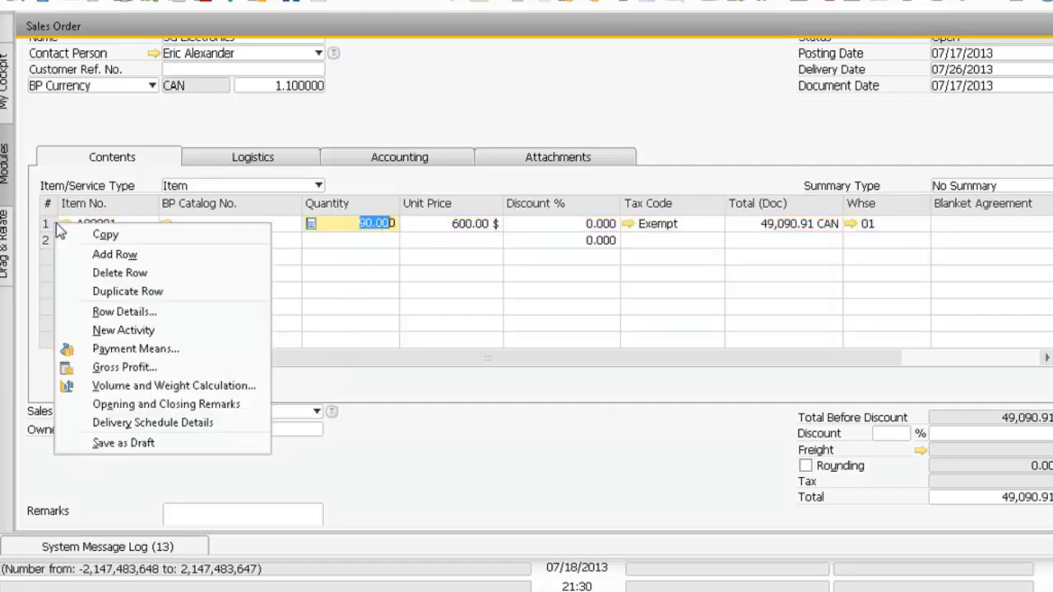
left_click(144, 422)
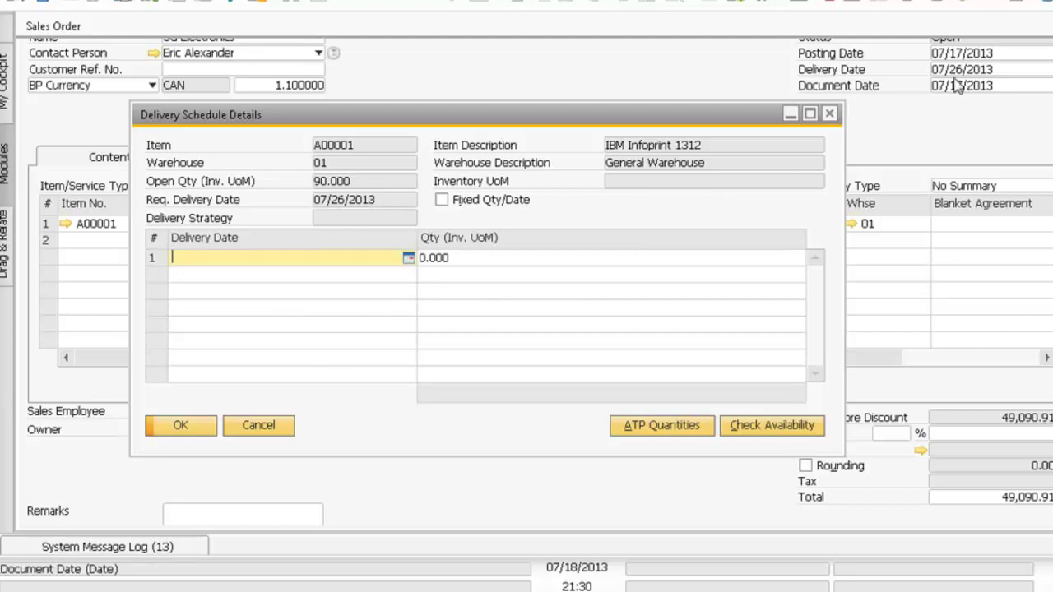
left_click(759, 430)
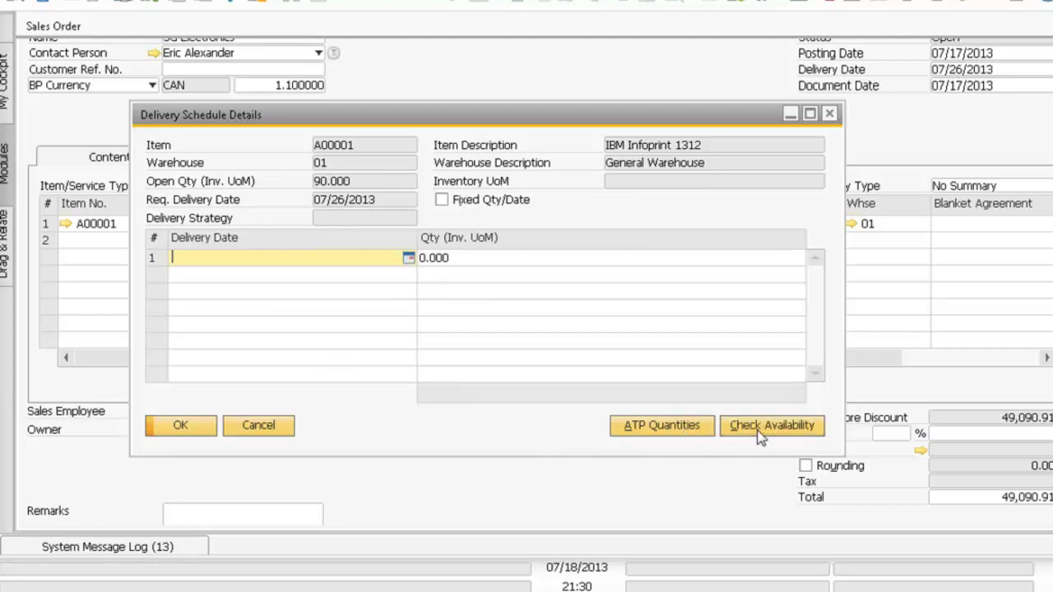
left_click(260, 428)
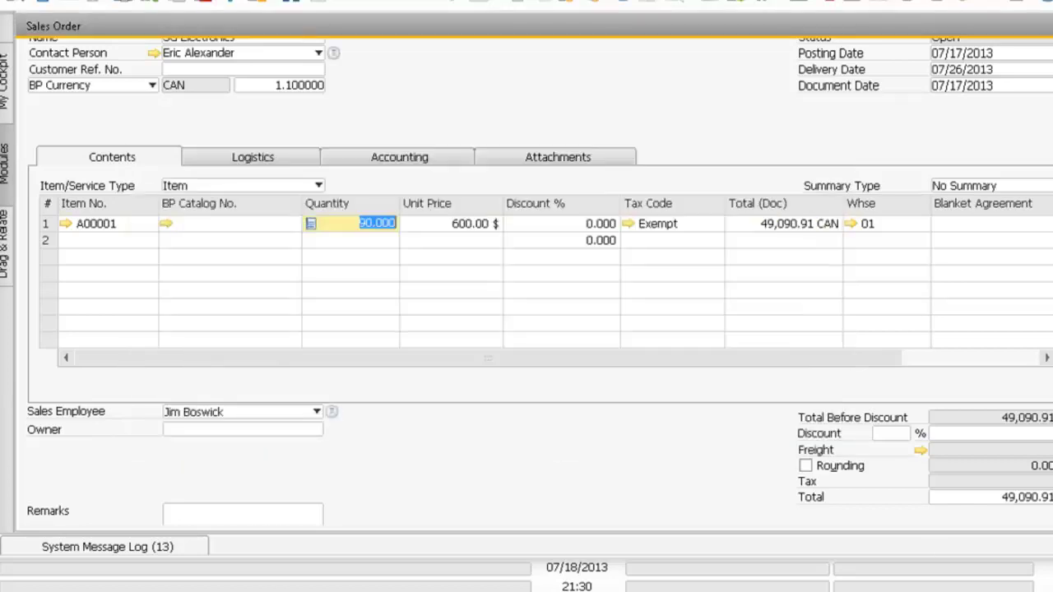
Step: Try again to add the sales order, accepting the posting date confirmation, and close the order window
scroll(539, 281, "down", 4)
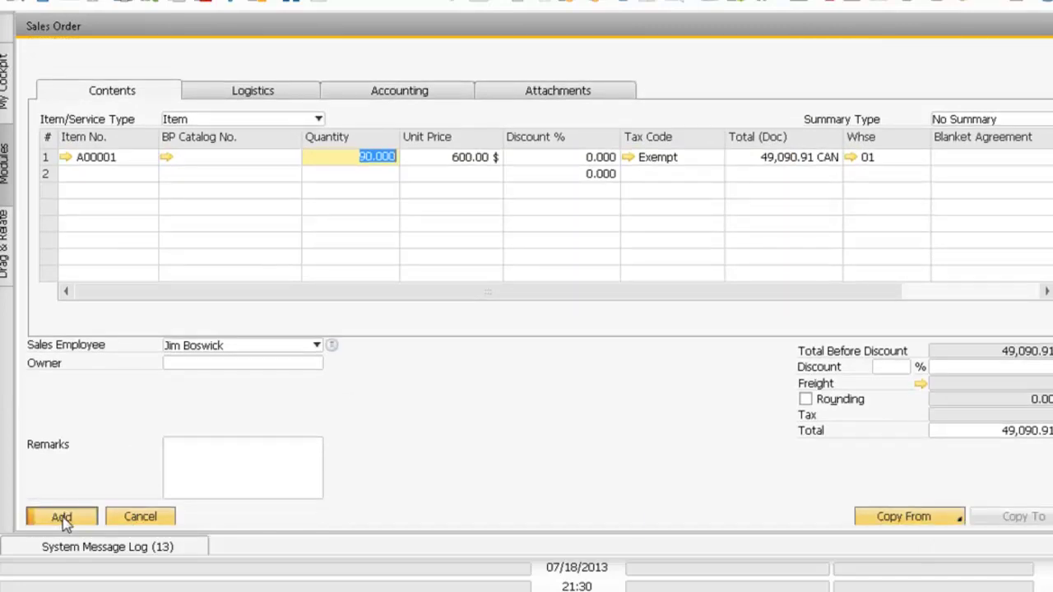
left_click(63, 518)
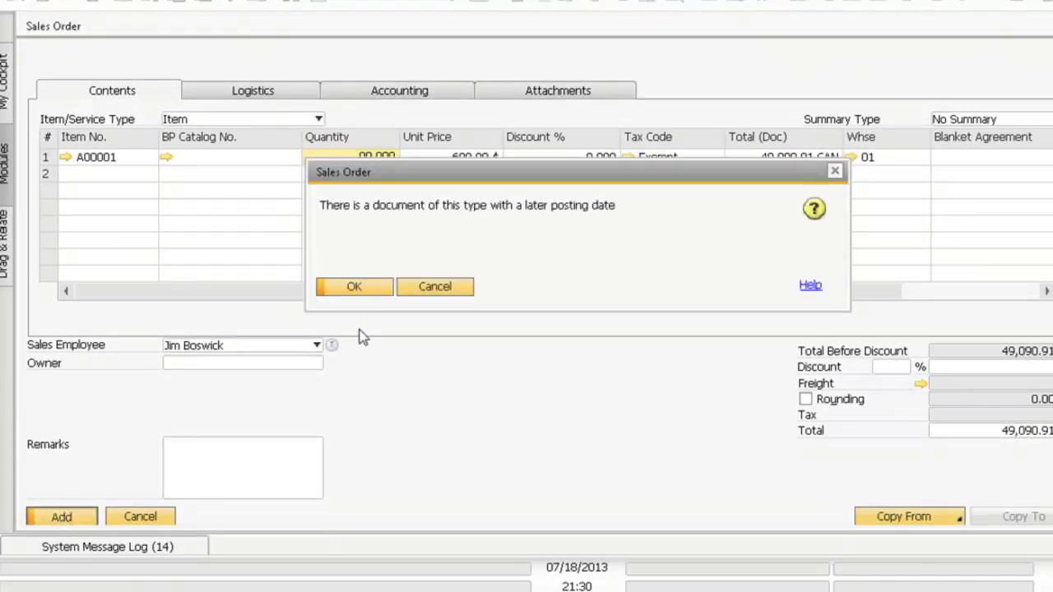
left_click(385, 290)
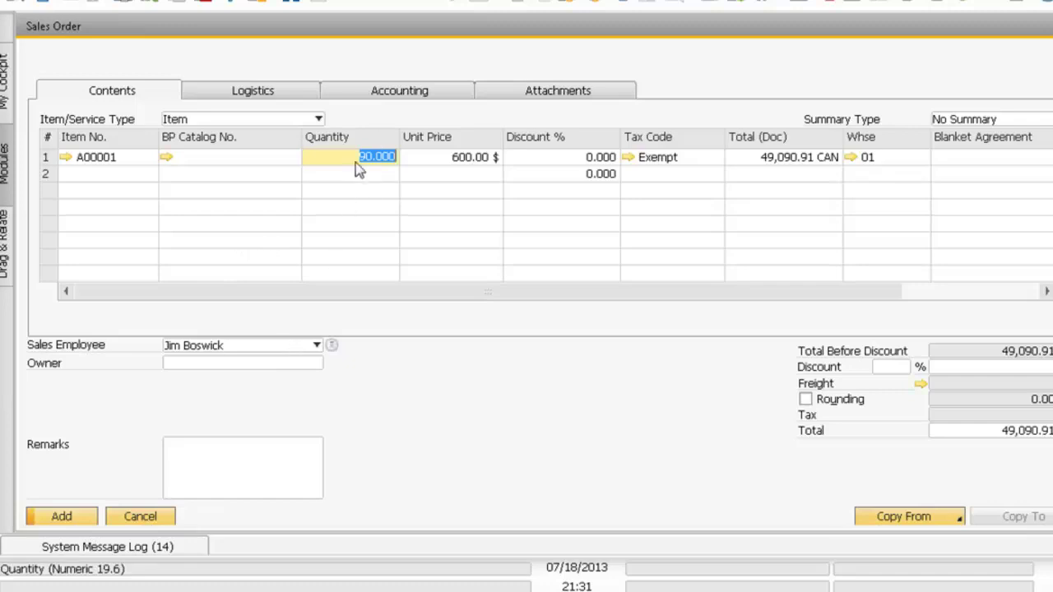
scroll(354, 170, "up", 1)
scroll(313, 201, "up", 2)
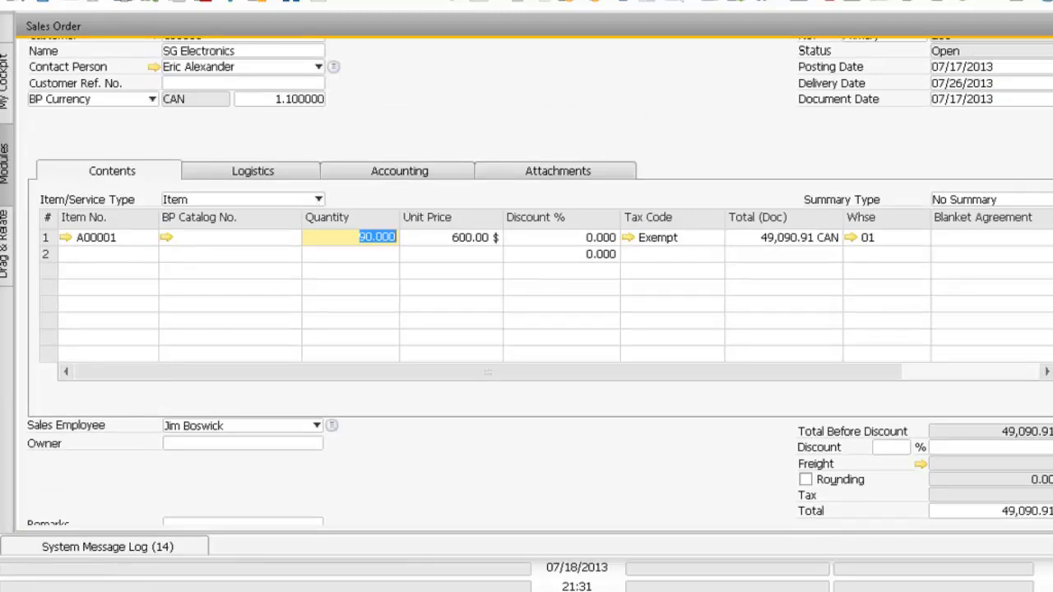
left_click(1052, 26)
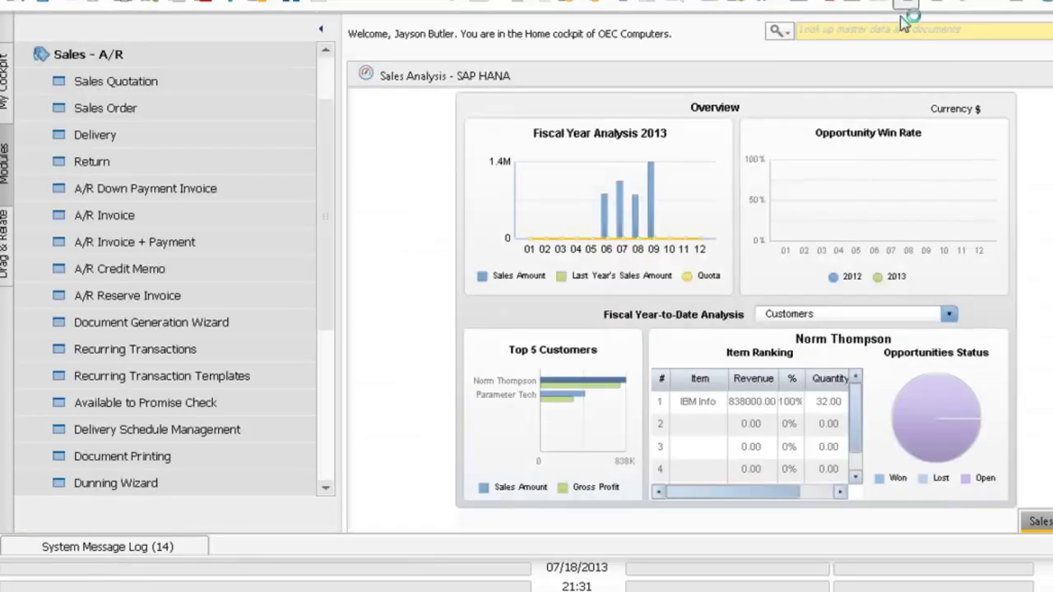
Step: Run an ATP check on A00001 in the General Warehouse for a required quantity of 90 on 07/25/2013
left_click(906, 7)
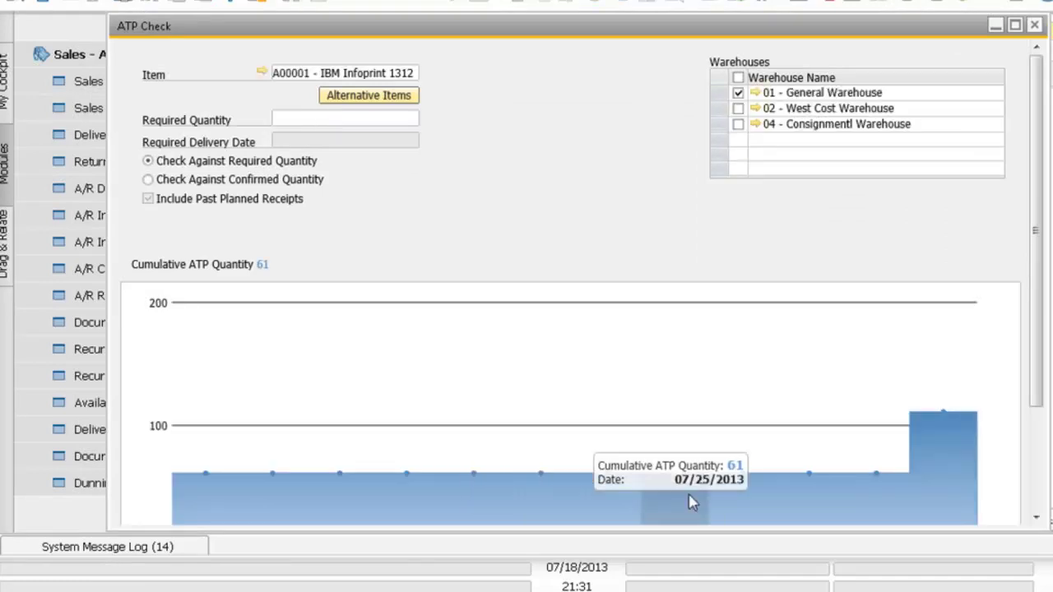
left_click(699, 498)
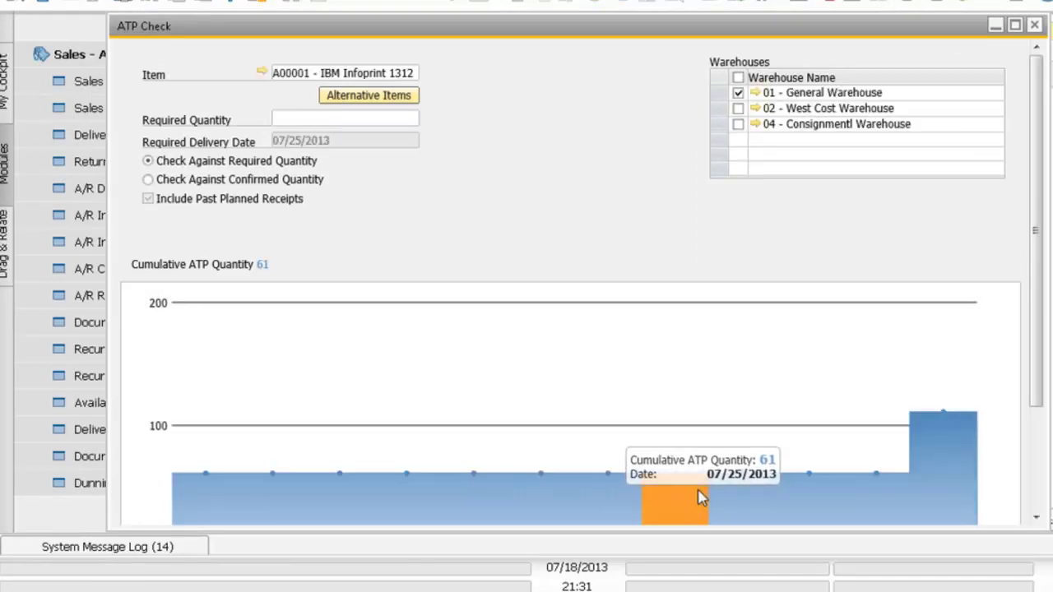
left_click(330, 120)
type("90")
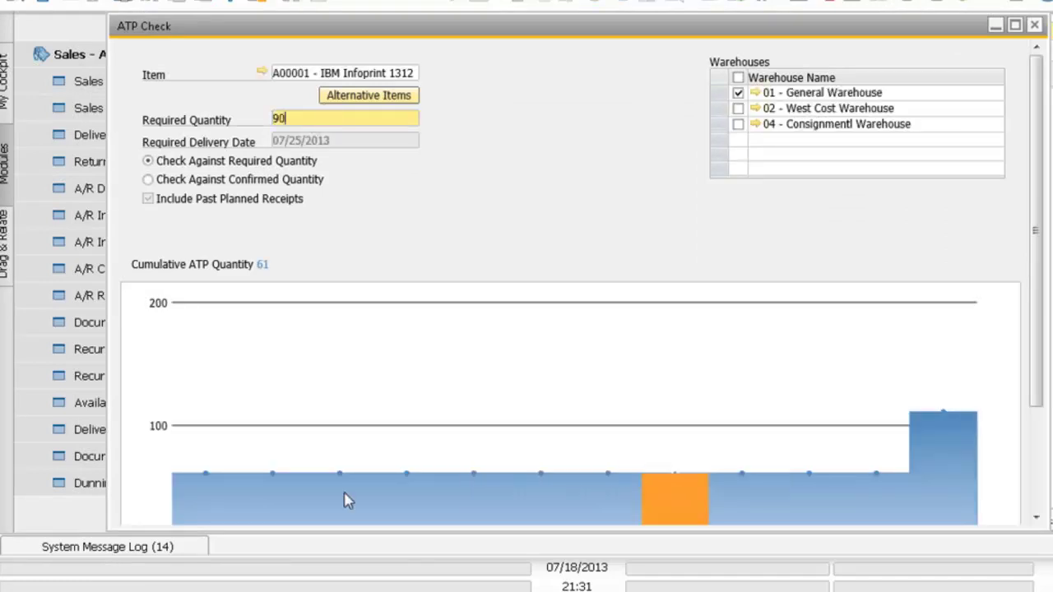
left_click(681, 490)
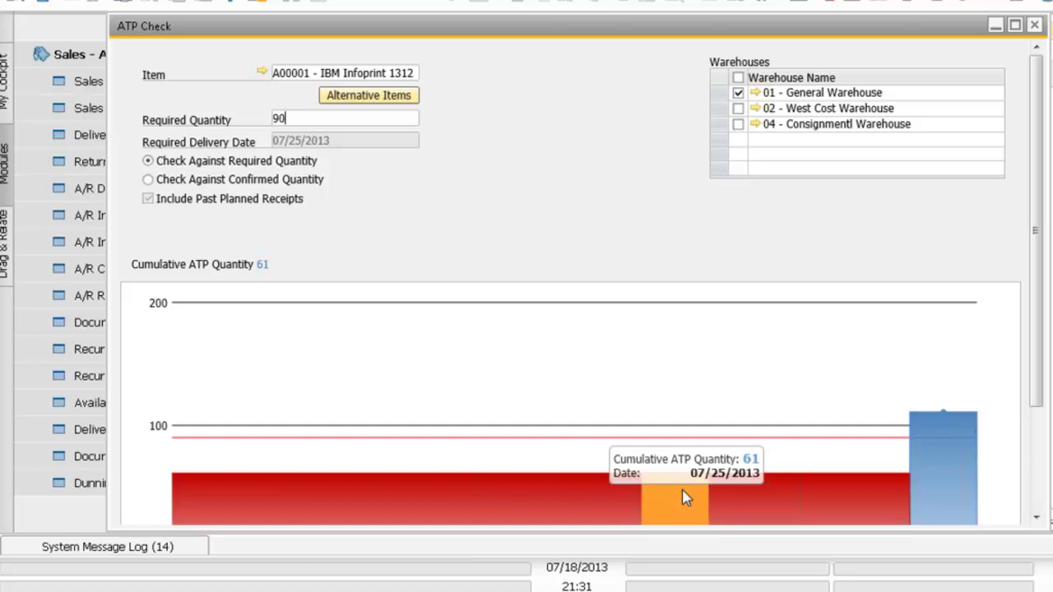
left_click(1040, 29)
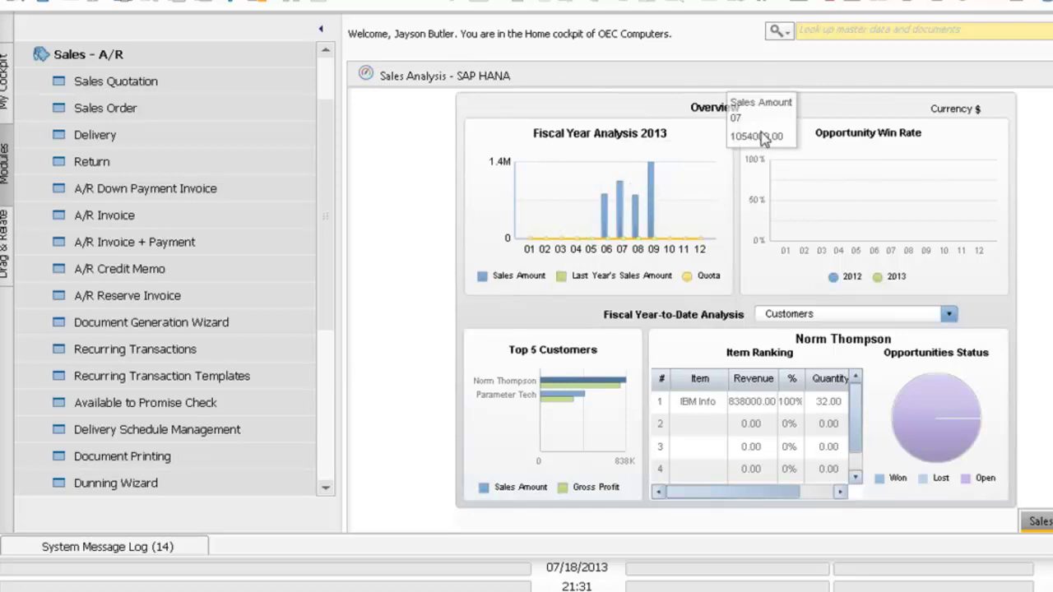
Step: Load A00001 - IBM Infoprint 1312 in Delivery Schedule Management and examine the scheduled deliveries behind the Aquent Systems order's confirmed quantity
left_click(937, 6)
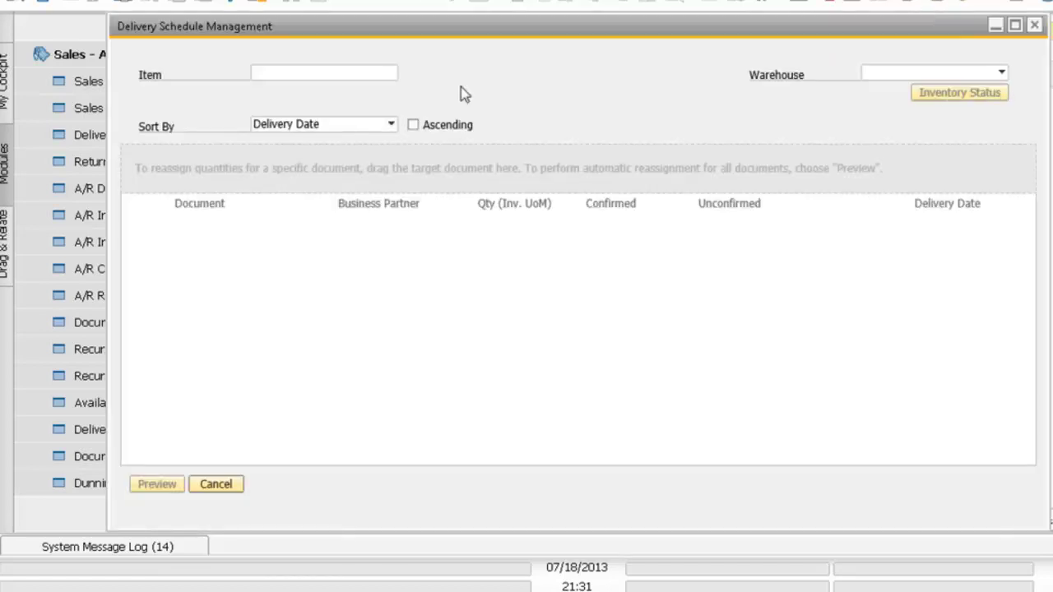
left_click(309, 73)
type("A00001 - IBM Infoprint 1312")
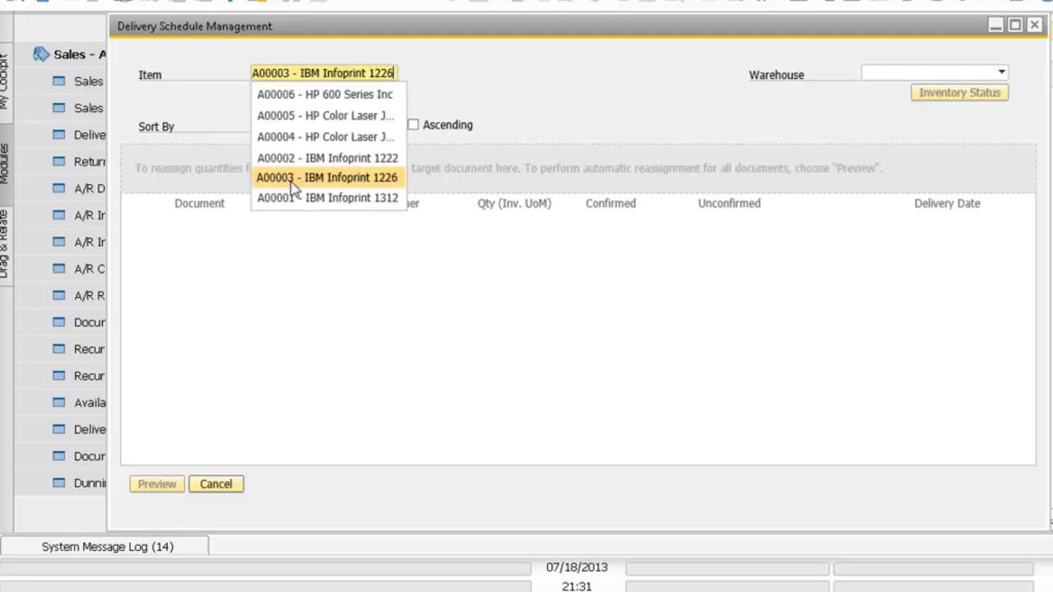
left_click(283, 199)
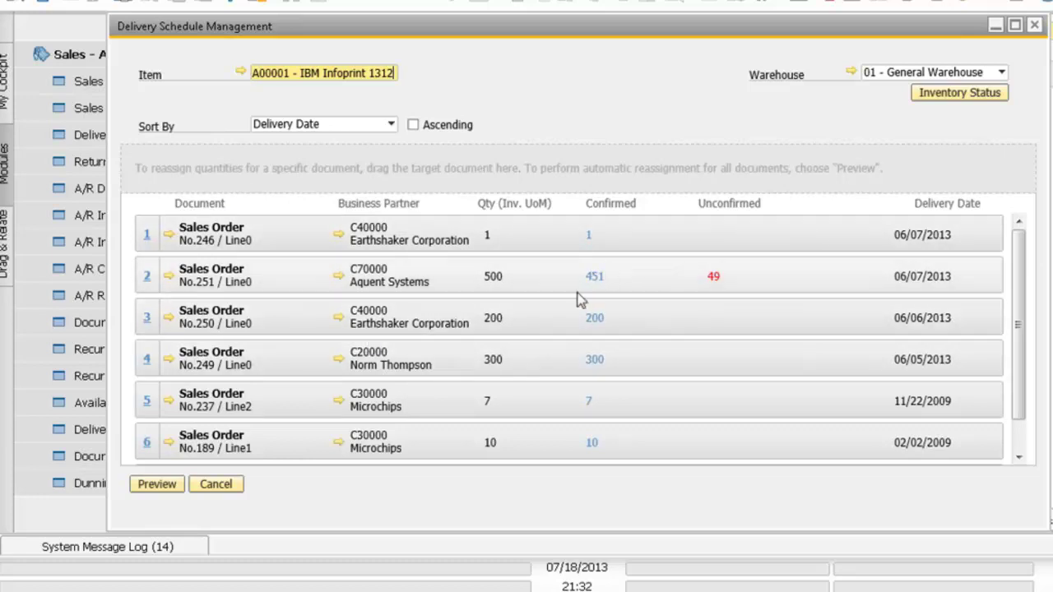
left_click(594, 277)
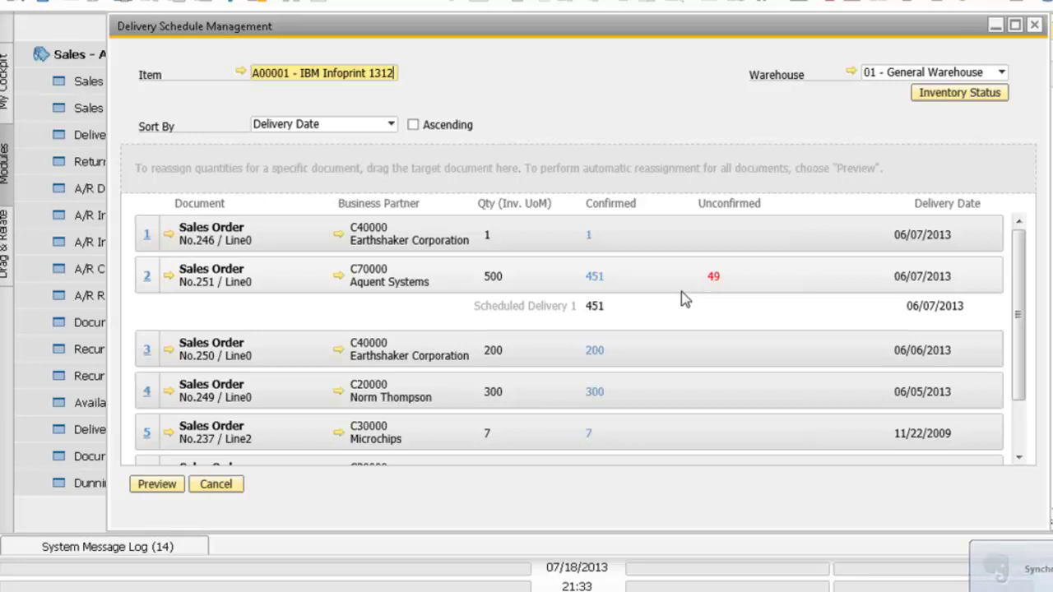
left_click(1032, 27)
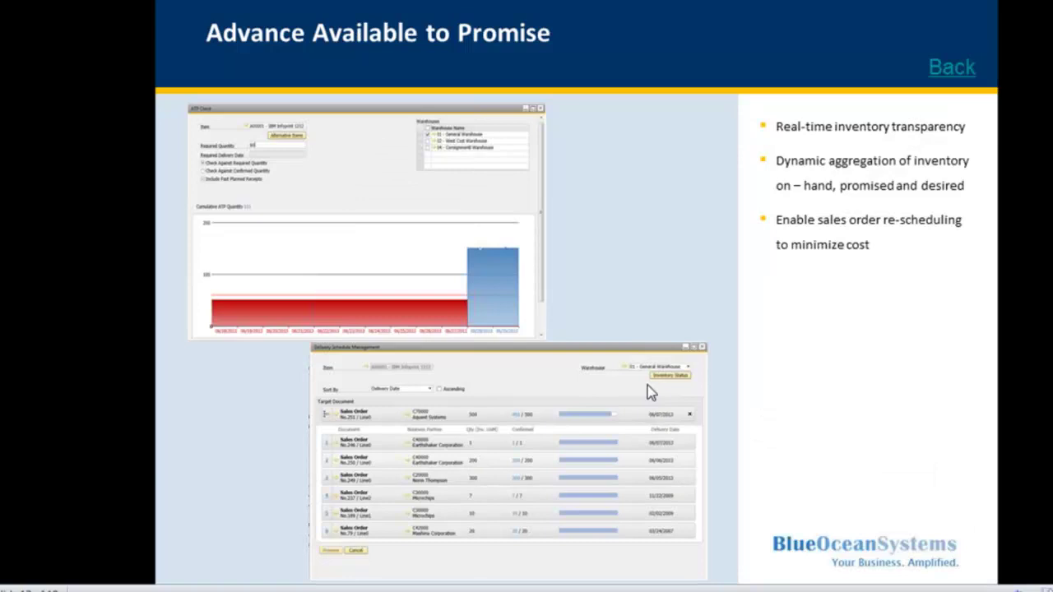
left_click(650, 392)
left_click(650, 392)
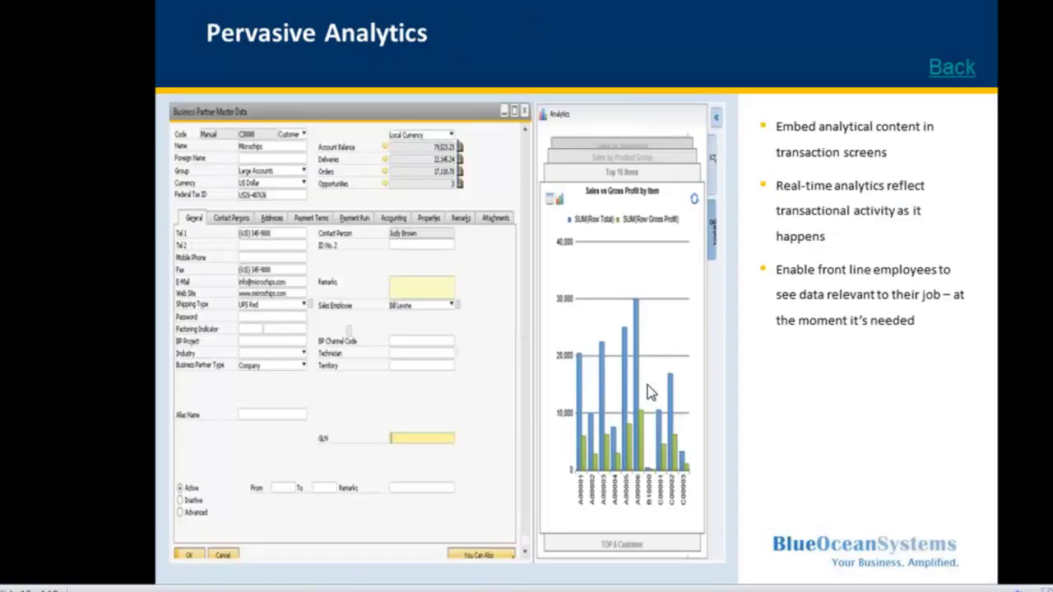